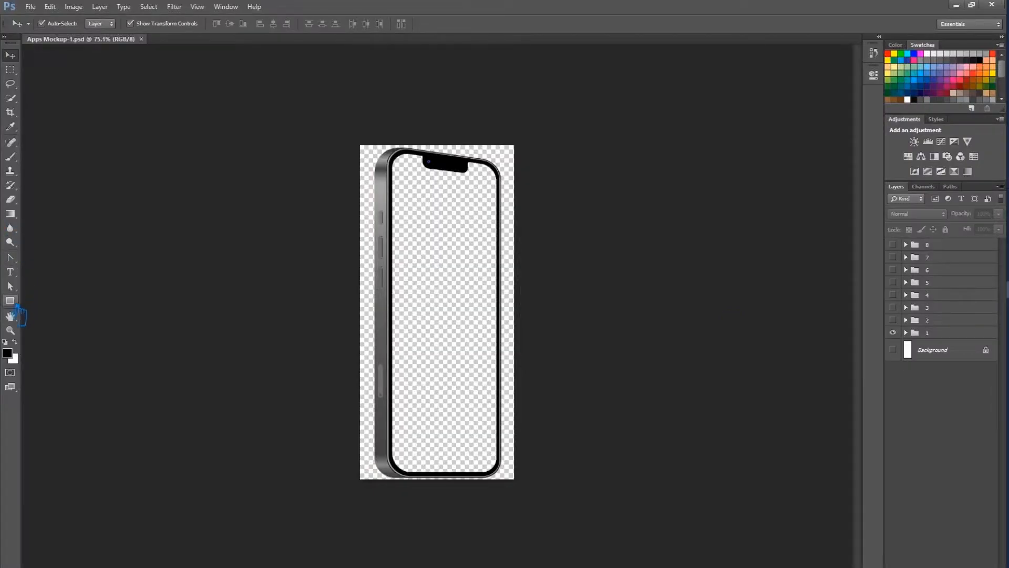
Step: Create a 375 × 812 px rectangle shape on the canvas, drawn from its center
click(11, 301)
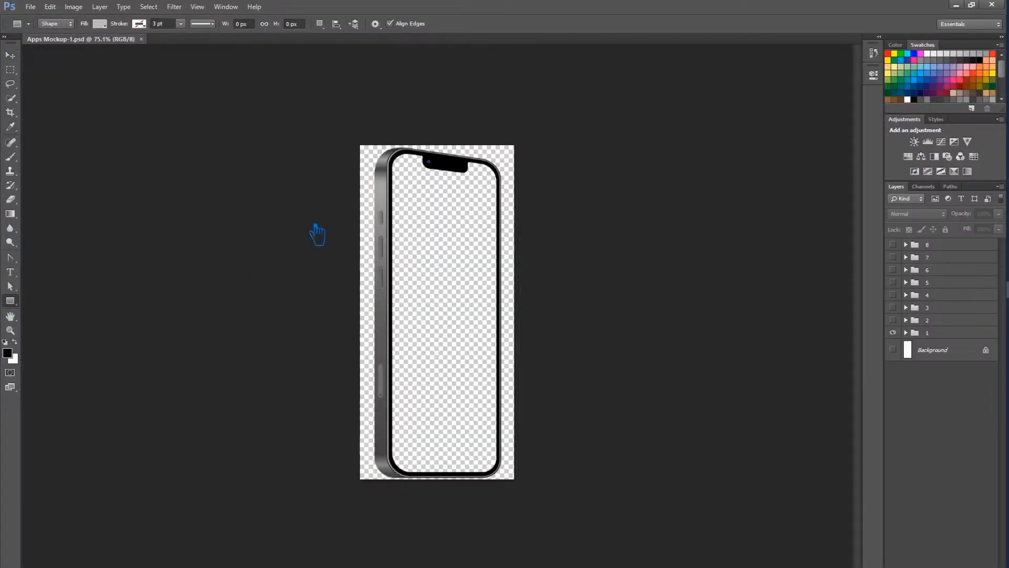
click(469, 245)
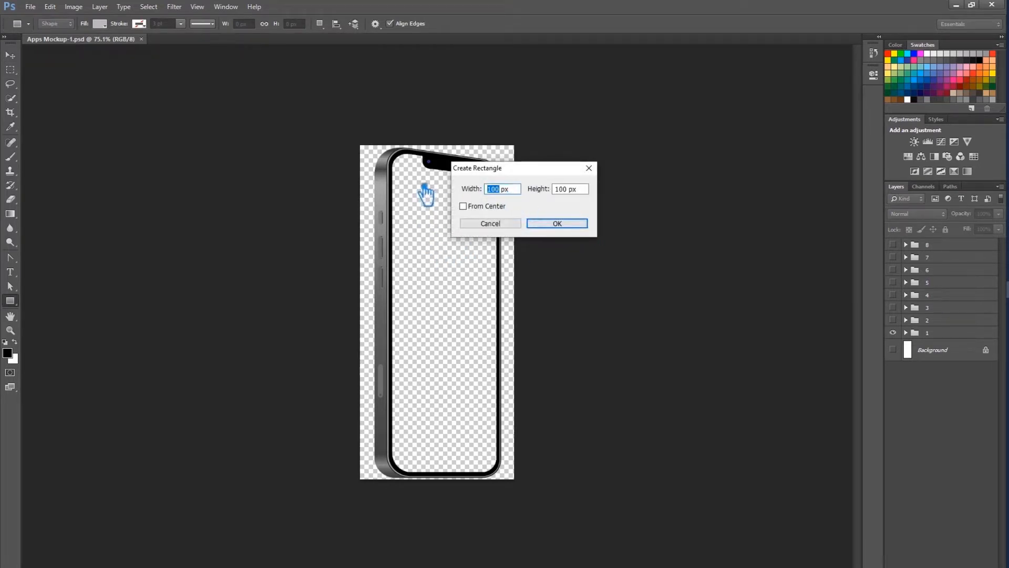
text(375)
double_click(561, 189)
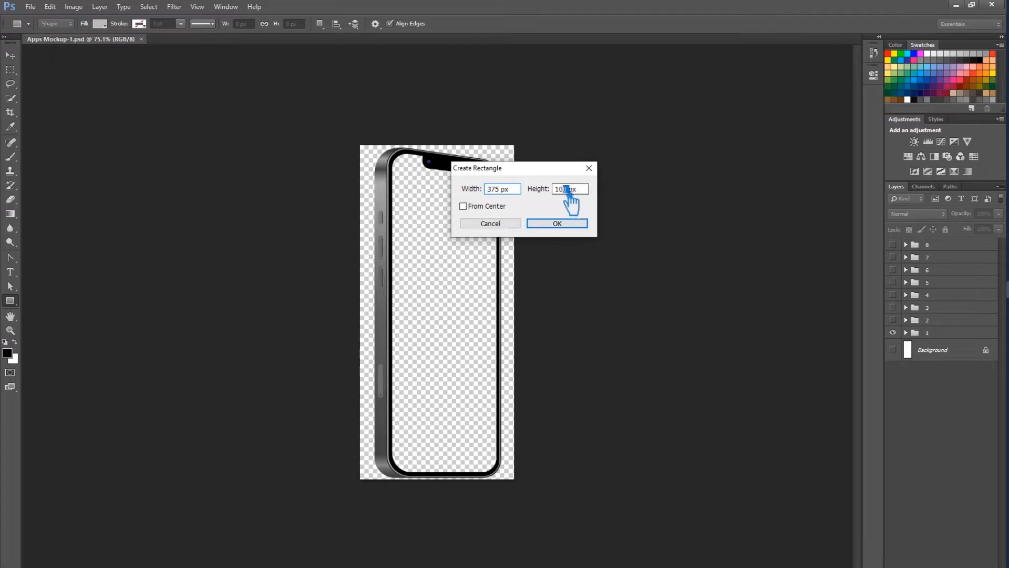
text(812)
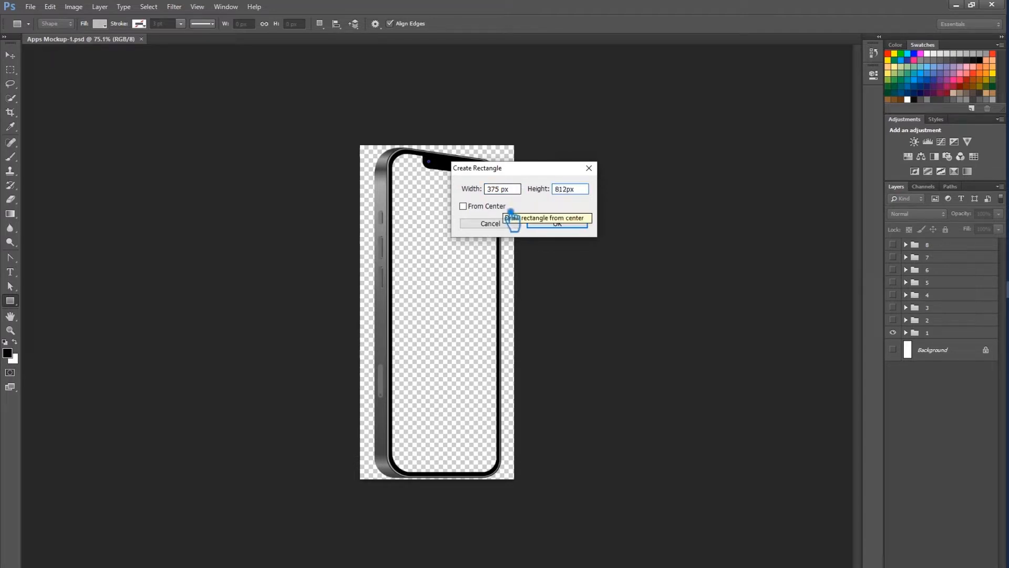
click(463, 206)
click(566, 225)
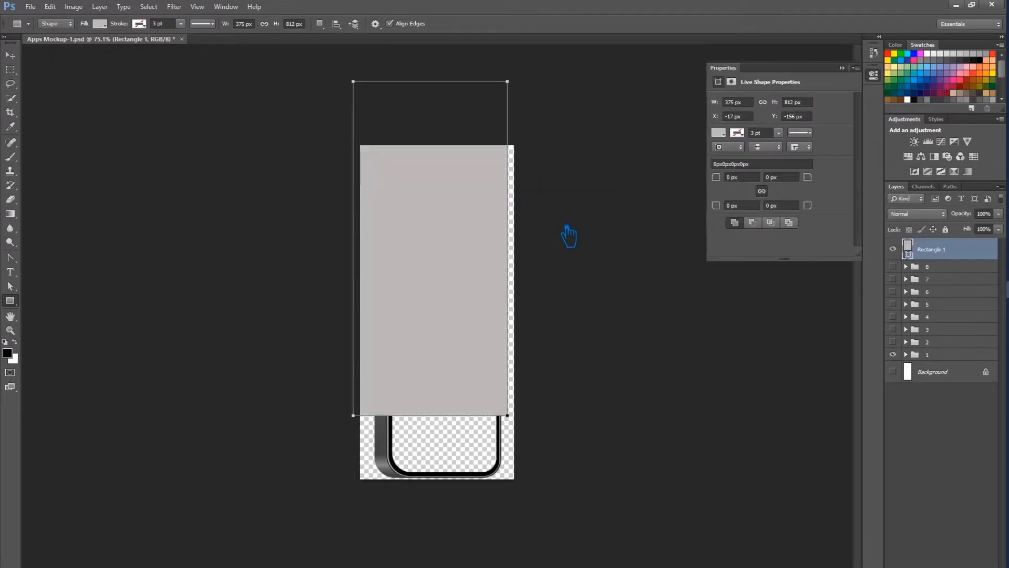
Step: Move the rectangle over the canvas and align it with the Background layer by vertical and horizontal centers
click(10, 56)
drag(448, 249, 467, 305)
ctrl+click(973, 371)
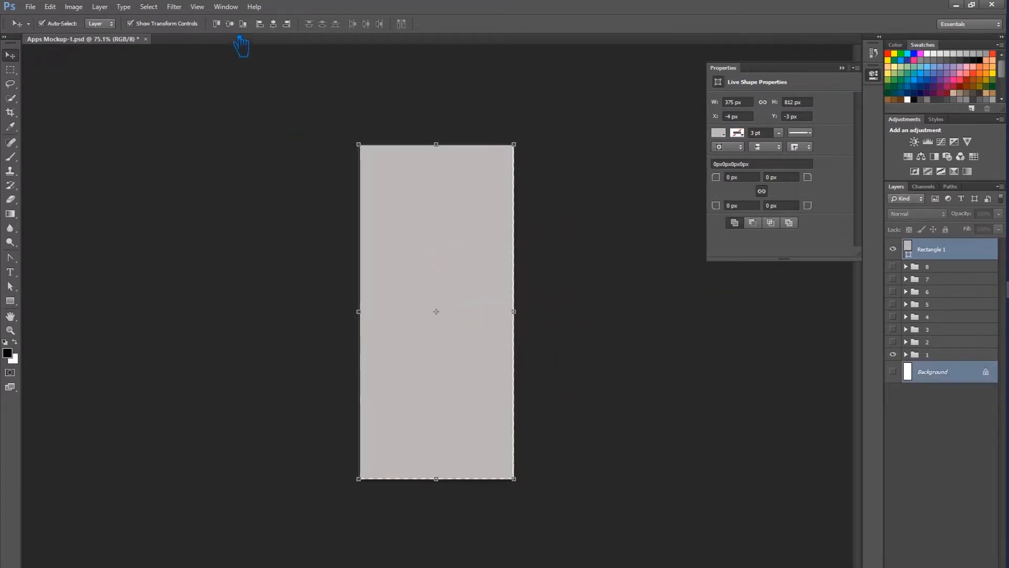
click(229, 23)
click(273, 24)
click(610, 319)
Step: Round all four corners of the rectangle with a 45 px radius and save the document
click(451, 313)
click(738, 179)
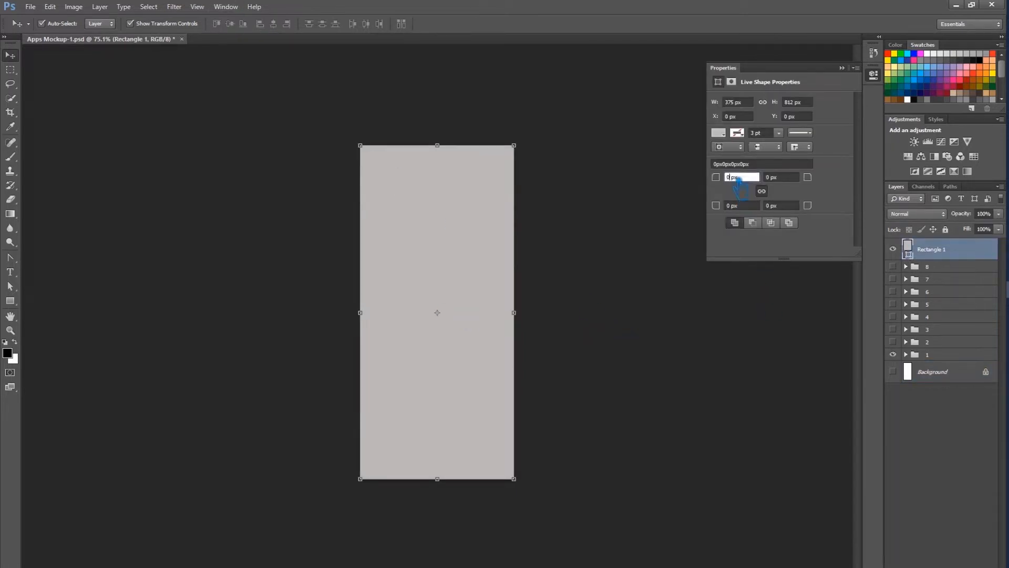
key(Tab)
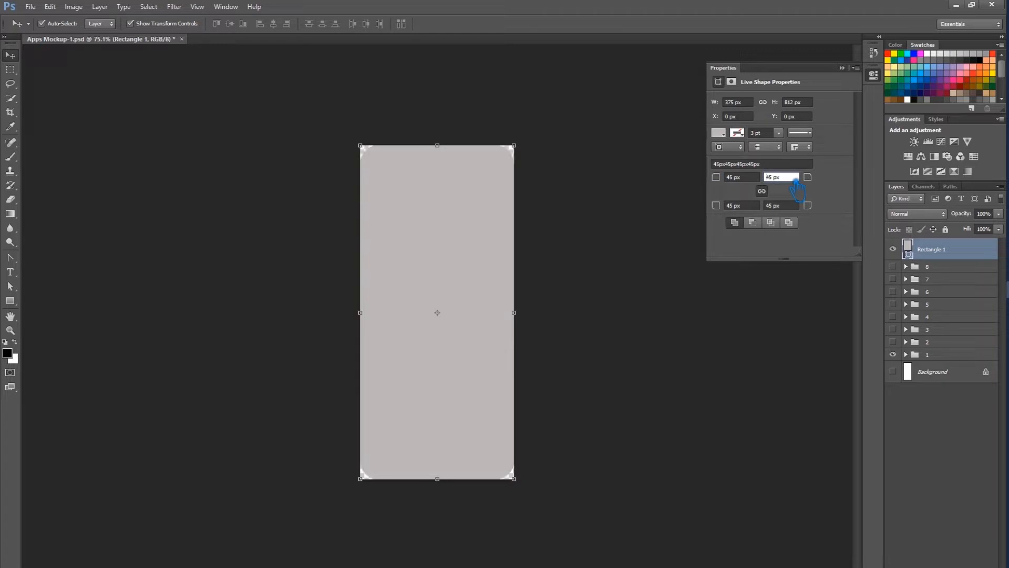
click(613, 233)
key(ctrl+s)
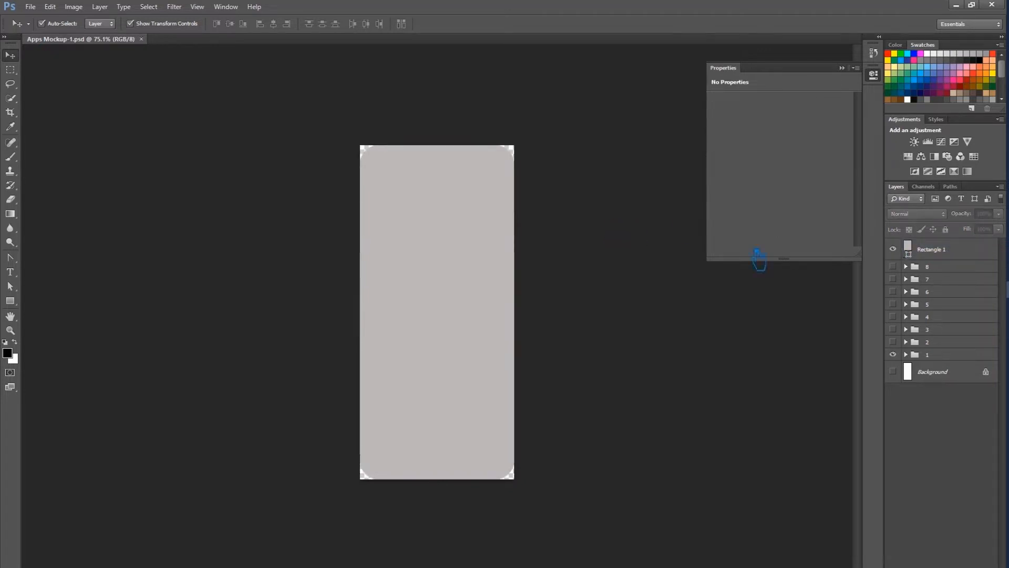
click(841, 67)
Step: Duplicate the Rectangle 1 layer, hide the copy, and place Rectangle 1 inside group 1 above Apps-1
click(940, 251)
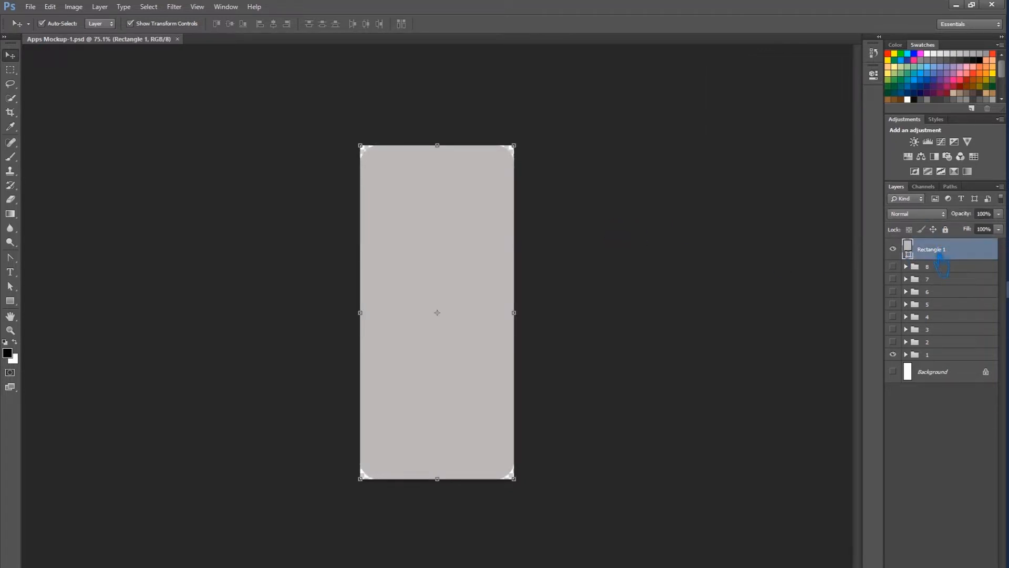
key(ctrl+j)
drag(925, 269, 940, 389)
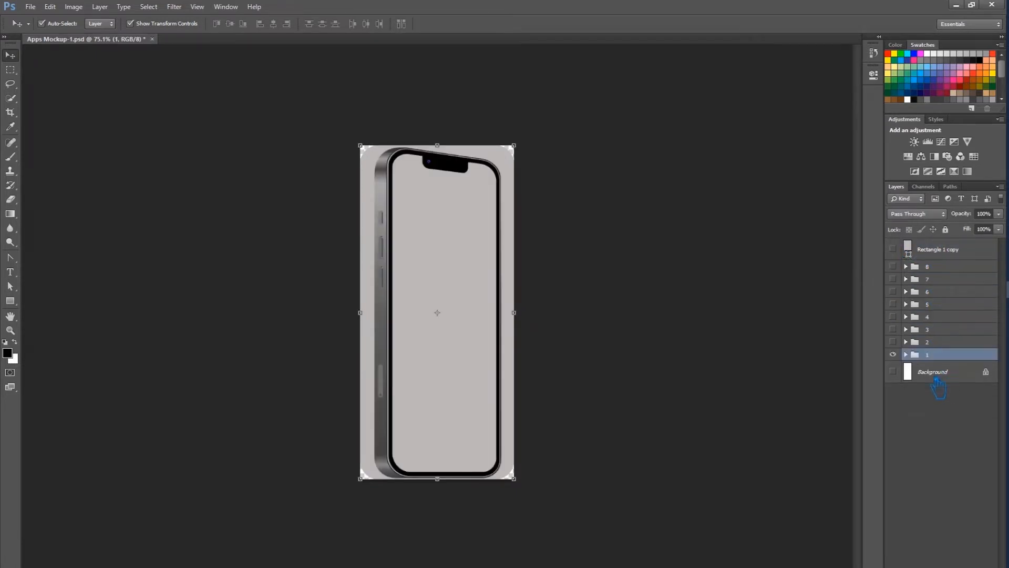
click(906, 354)
double_click(949, 394)
click(990, 392)
drag(975, 402, 948, 368)
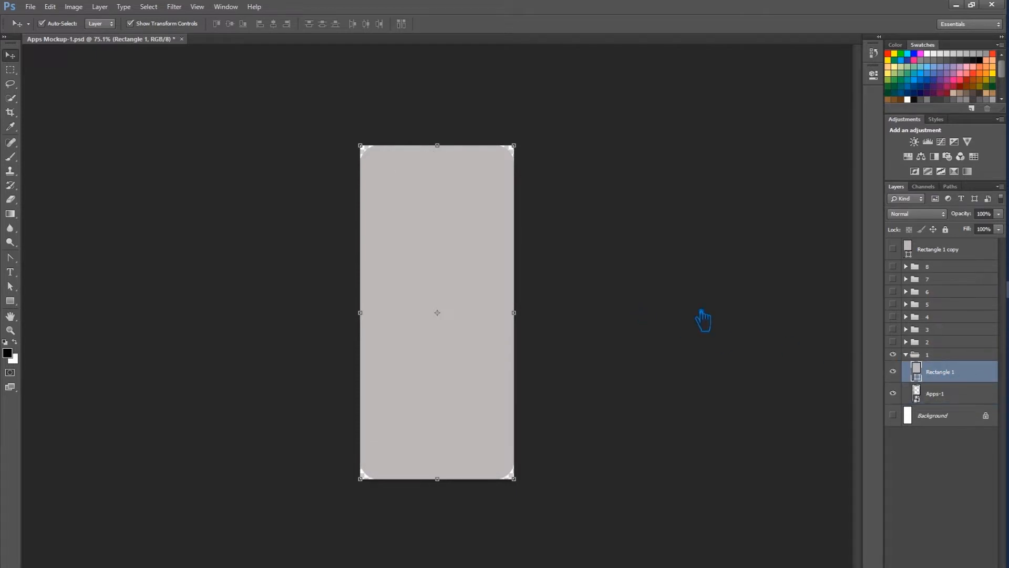
Step: Convert Rectangle 1 to a smart object and scale it down to about 90%
right_click(958, 378)
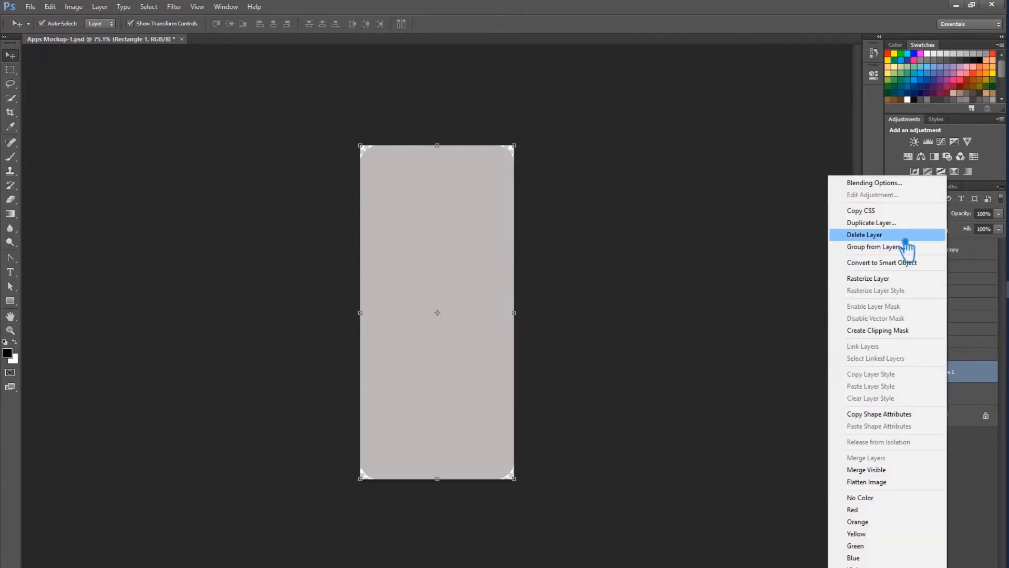
click(896, 264)
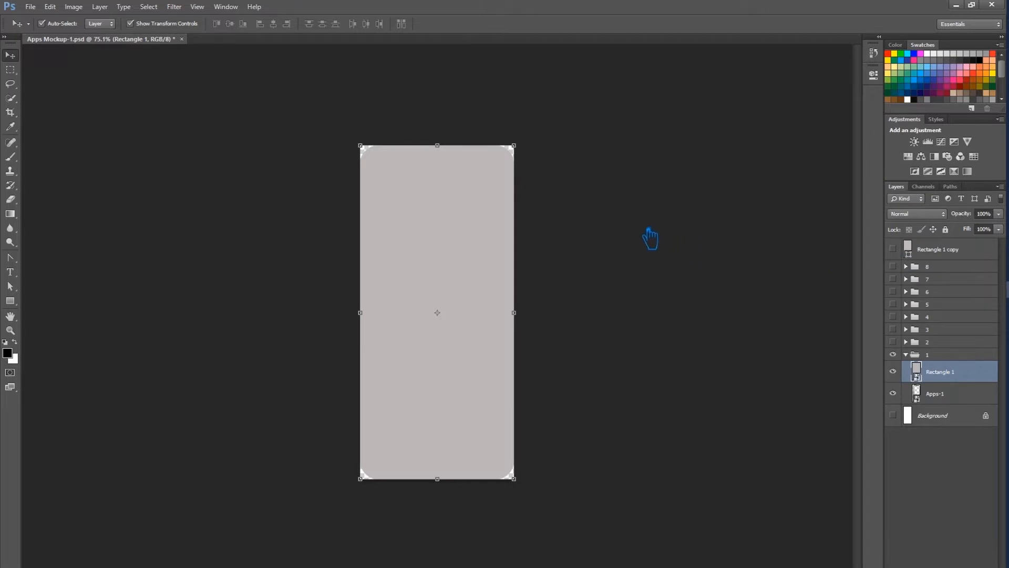
key(ctrl+t)
drag(514, 147, 506, 170)
Step: Position the scaled rectangle so its upper-left corner fits the phone screen's upper-left corner, and apply the transform
drag(448, 200, 472, 193)
scroll(440, 151, up, 8)
drag(423, 102, 402, 293)
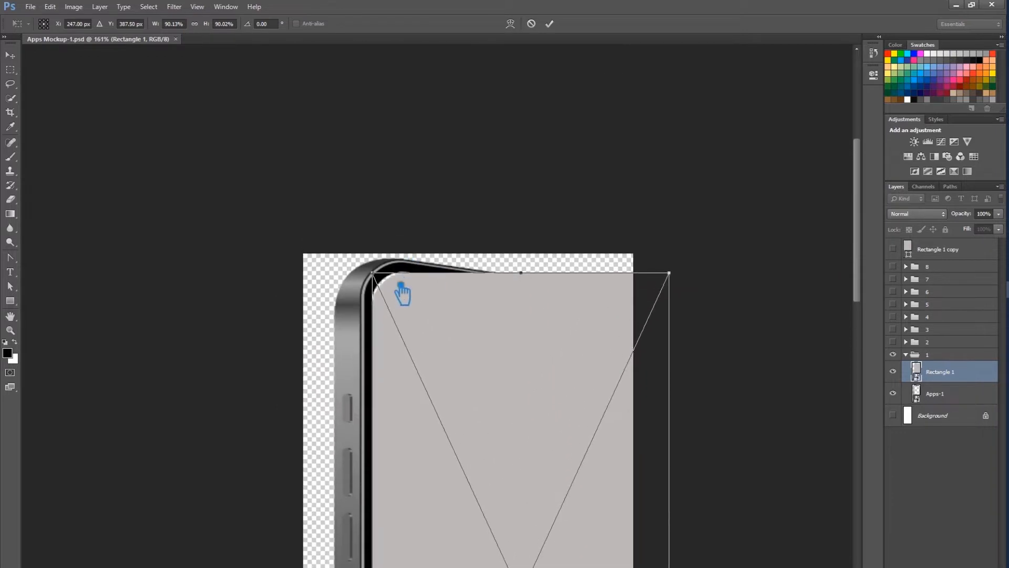
scroll(402, 287, up, 12)
drag(427, 297, 425, 290)
key(alt+space)
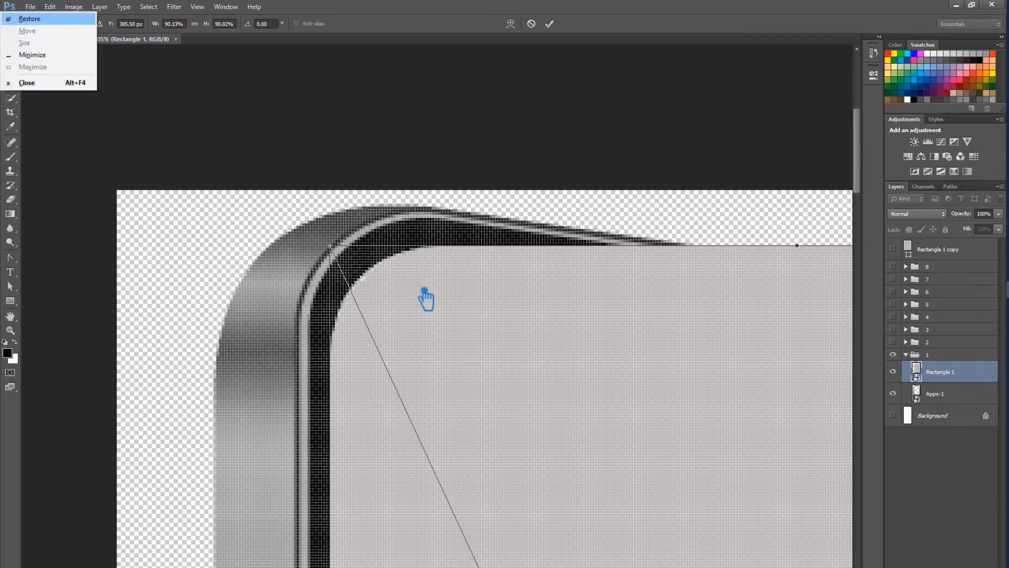
click(524, 3)
key(Up)
scroll(434, 269, down, 19)
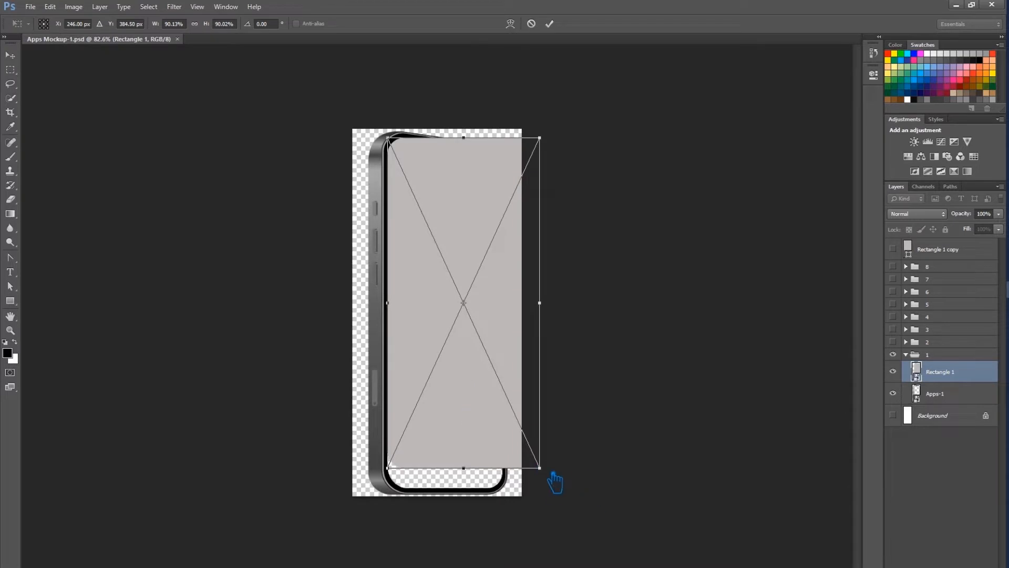
key(Return)
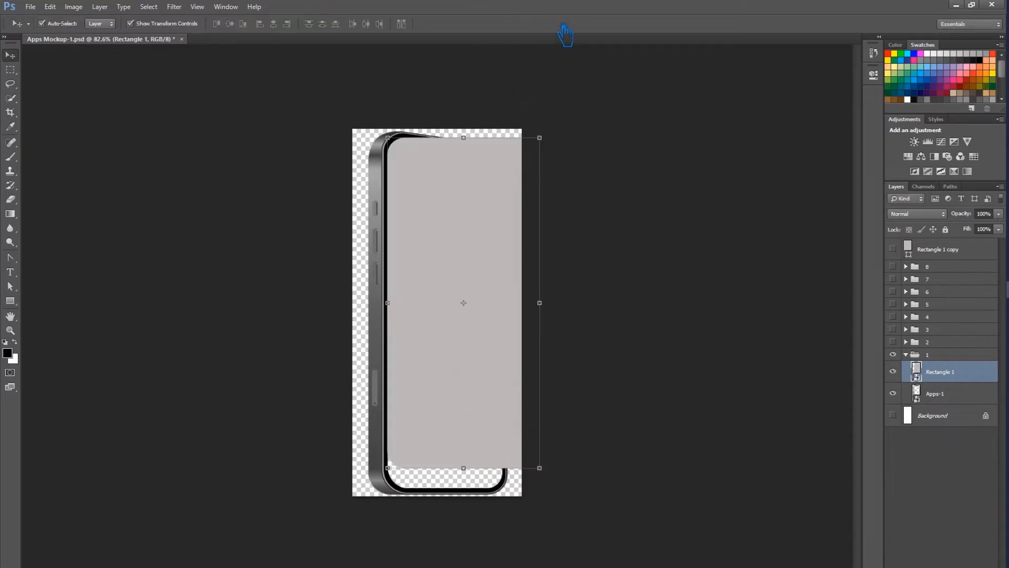
Step: Enlarge the rectangle to about 95.6% so its lower edge reaches the bottom of the phone screen
key(ctrl+t)
drag(552, 479, 563, 500)
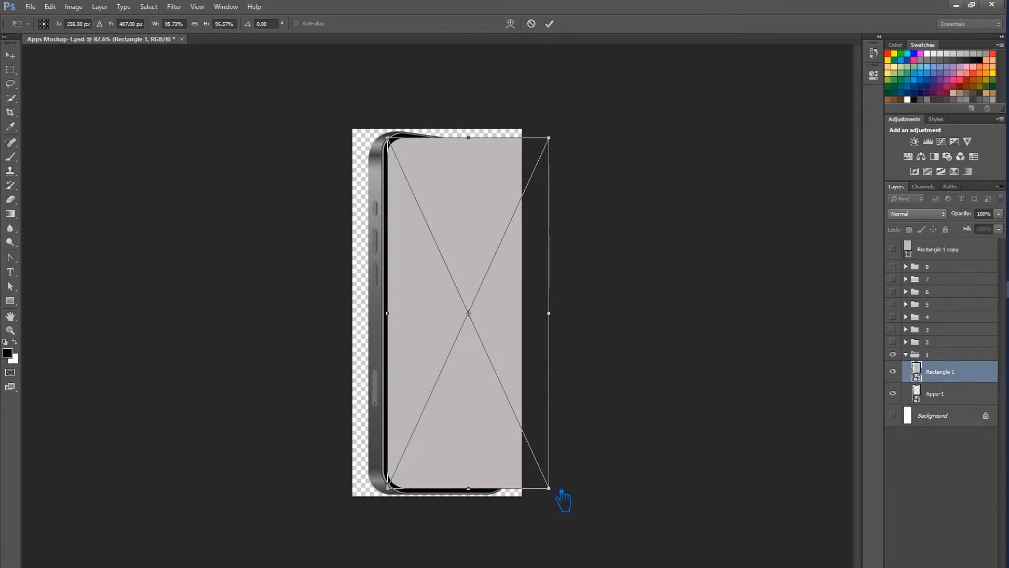
click(549, 23)
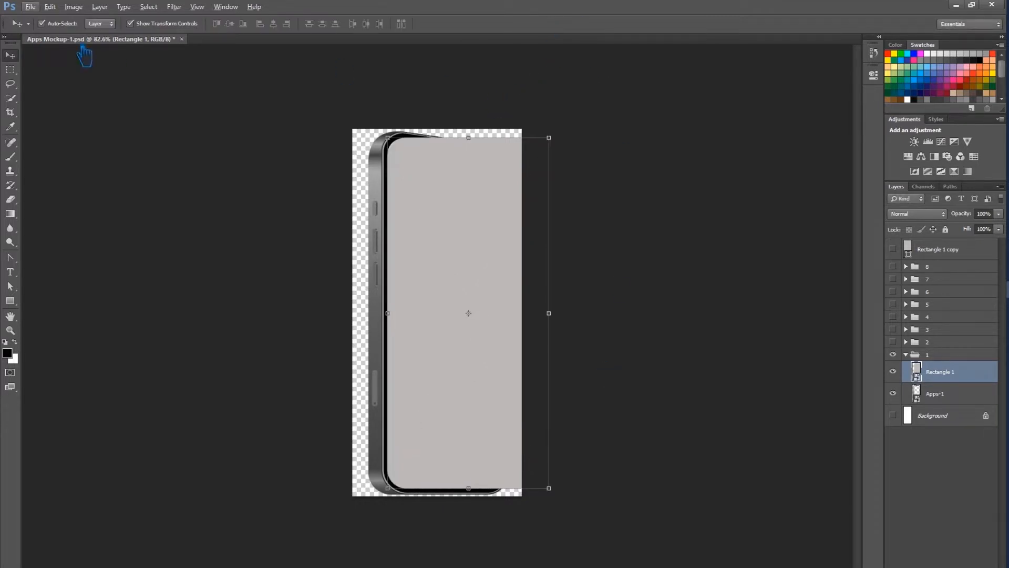
Step: Move Rectangle 1 straight down by about 45 px, clear of the phone's notch
click(148, 107)
click(469, 182)
shift+click(462, 176)
click(467, 212)
click(469, 214)
key(ctrl+t)
drag(462, 191, 470, 212)
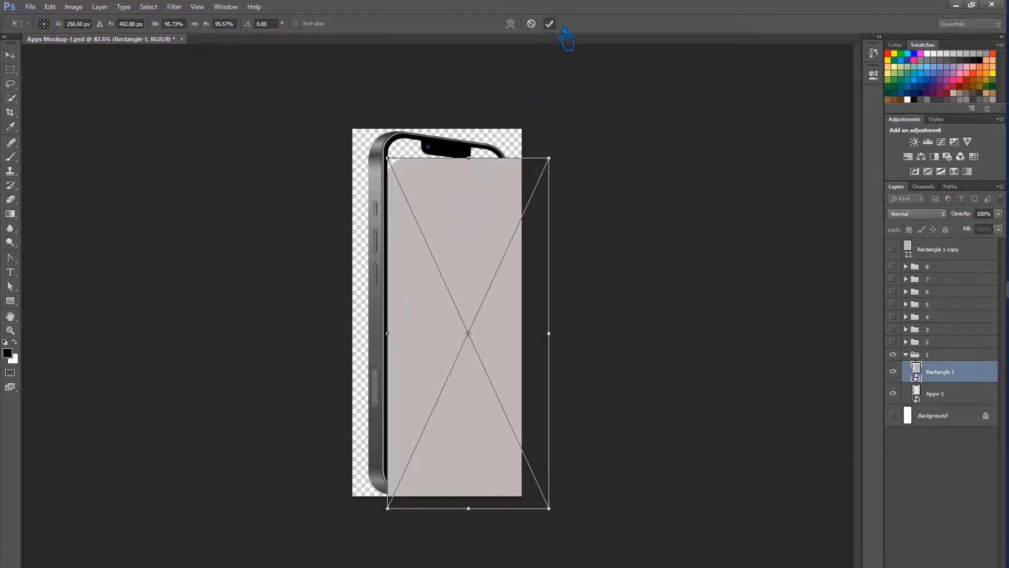
click(549, 24)
Step: Try to select the rectangle's anchor points with the Direct Selection tool
scroll(457, 105, up, 5)
scroll(496, 119, up, 1)
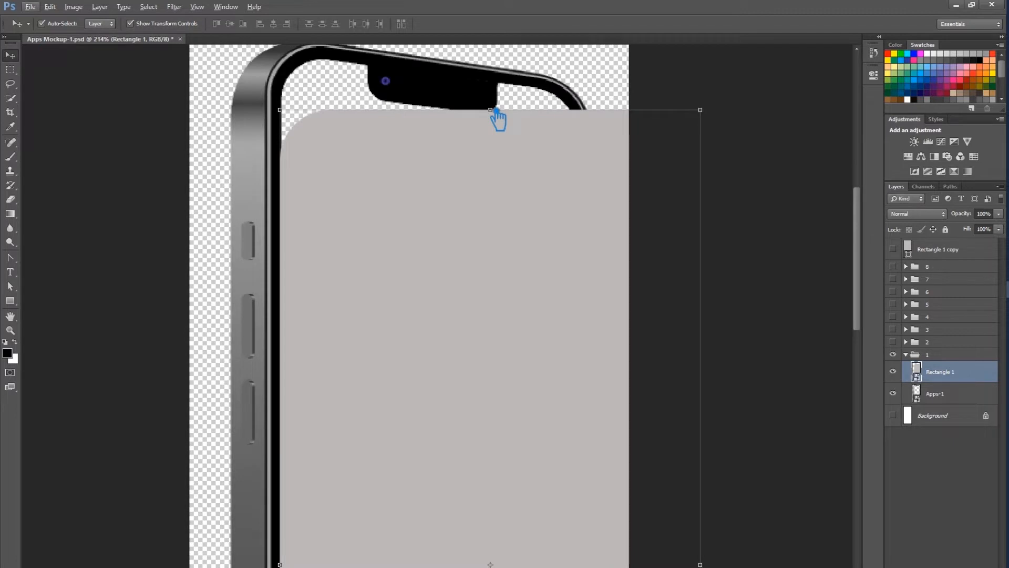
click(10, 286)
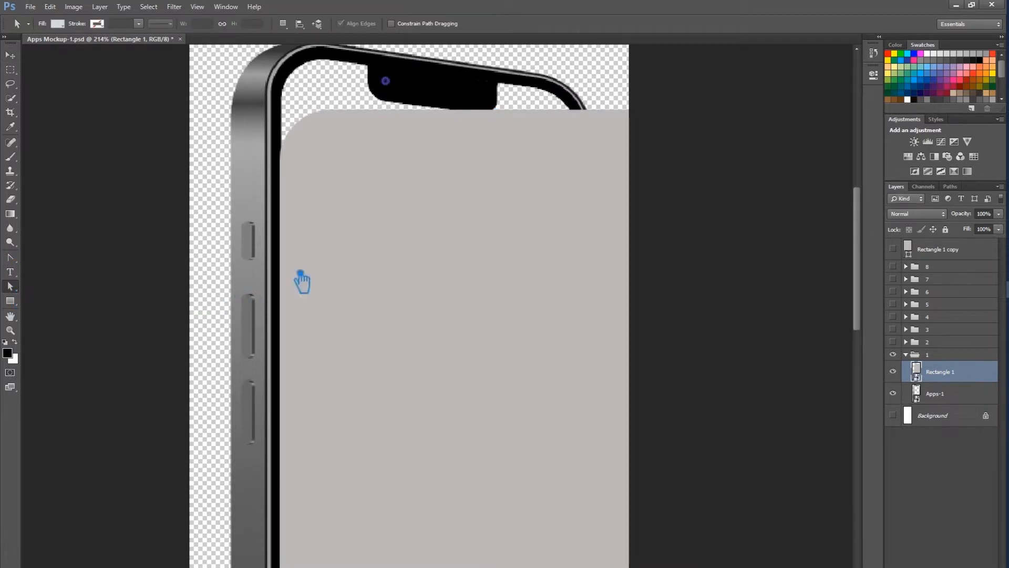
click(371, 203)
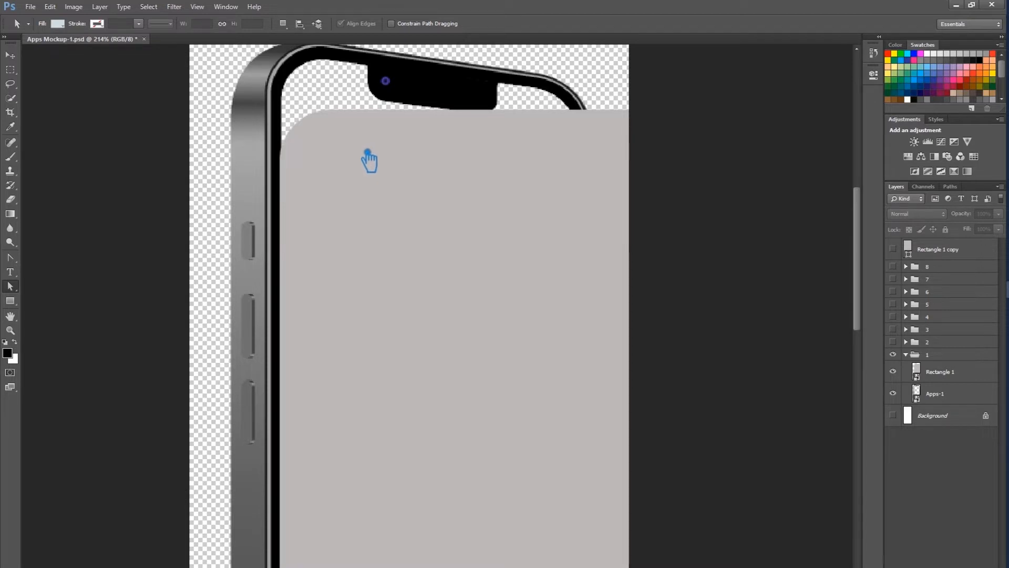
Step: Move the rectangle up to the top of the phone screen and place its layer below Apps-1
click(17, 57)
mouse_move(371, 157)
mouse_down()
mouse_move(350, 150)
mouse_move(361, 157)
mouse_up()
key(Up)
key(Up)
key(Up)
key(Up)
key(Up)
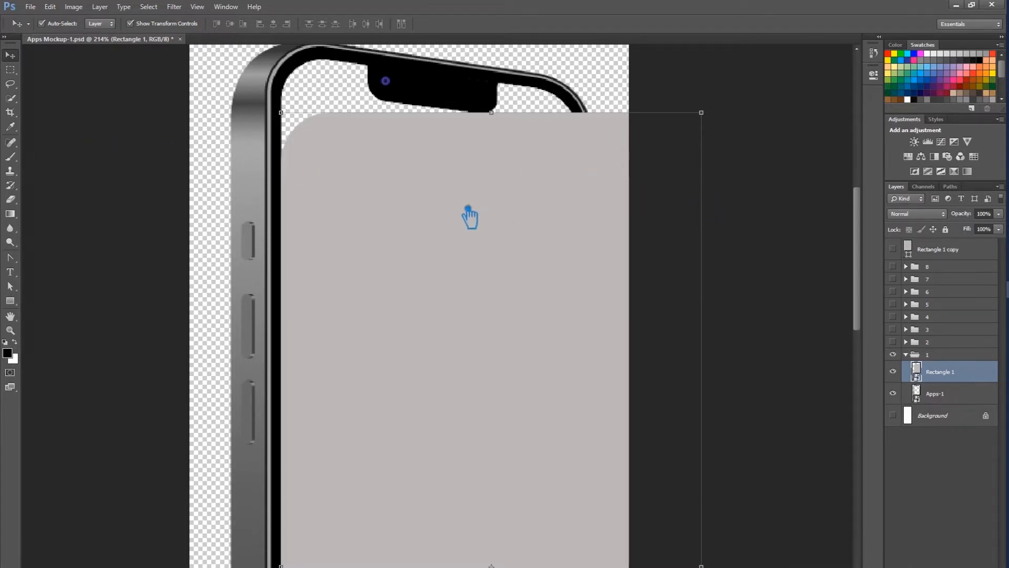
drag(354, 213, 353, 160)
drag(978, 374, 970, 415)
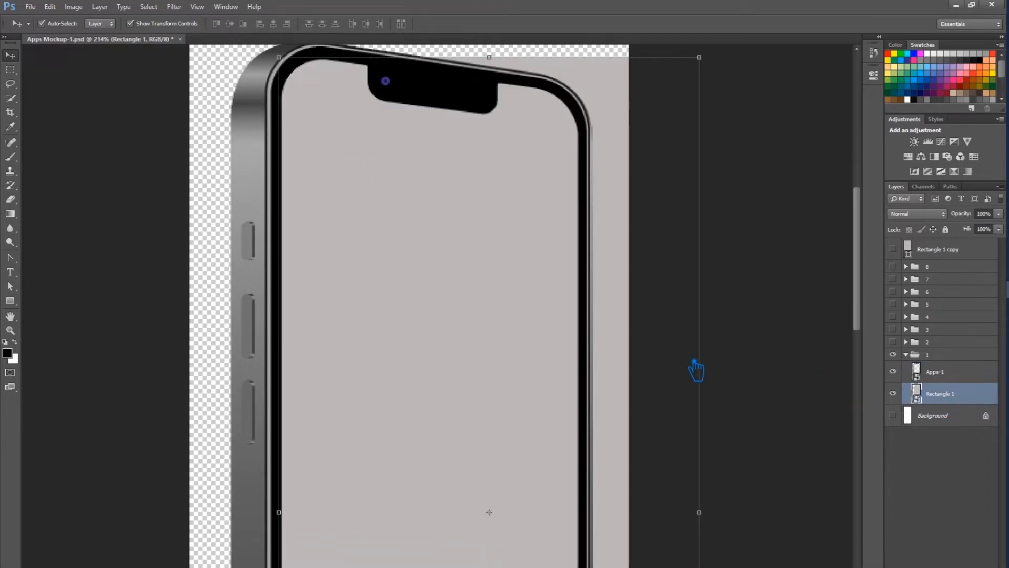
key(ctrl+t)
drag(706, 68, 694, 148)
click(548, 24)
scroll(642, 190, down, 5)
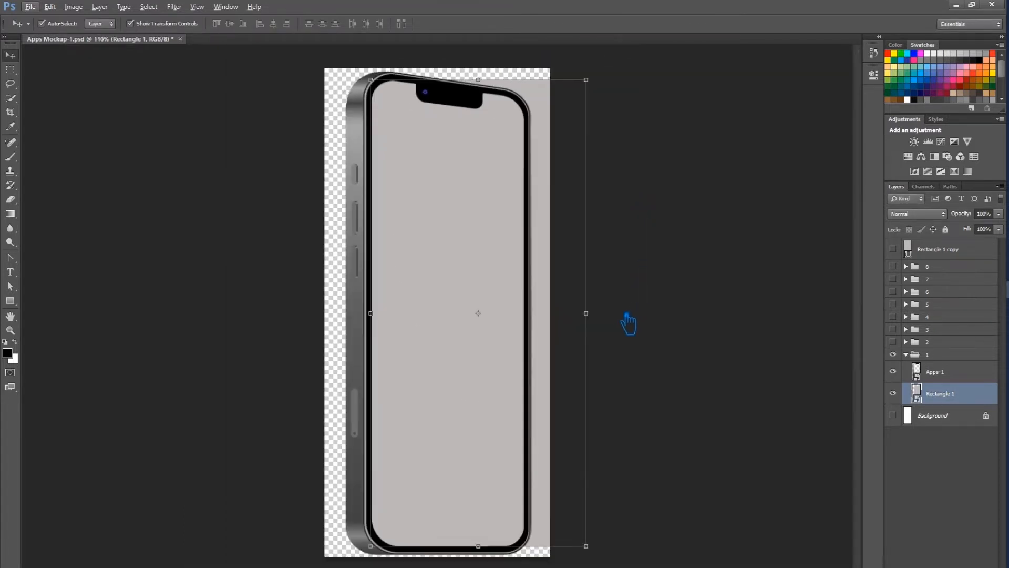
Step: Distort Rectangle 1 so its four corners follow the angled outline of the phone screen
click(48, 7)
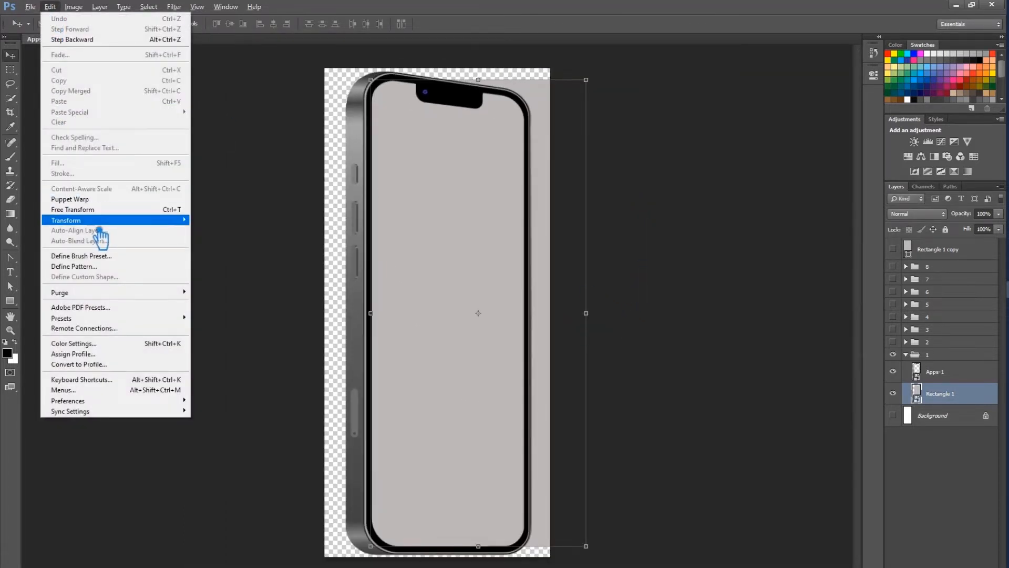
mouse_move(105, 221)
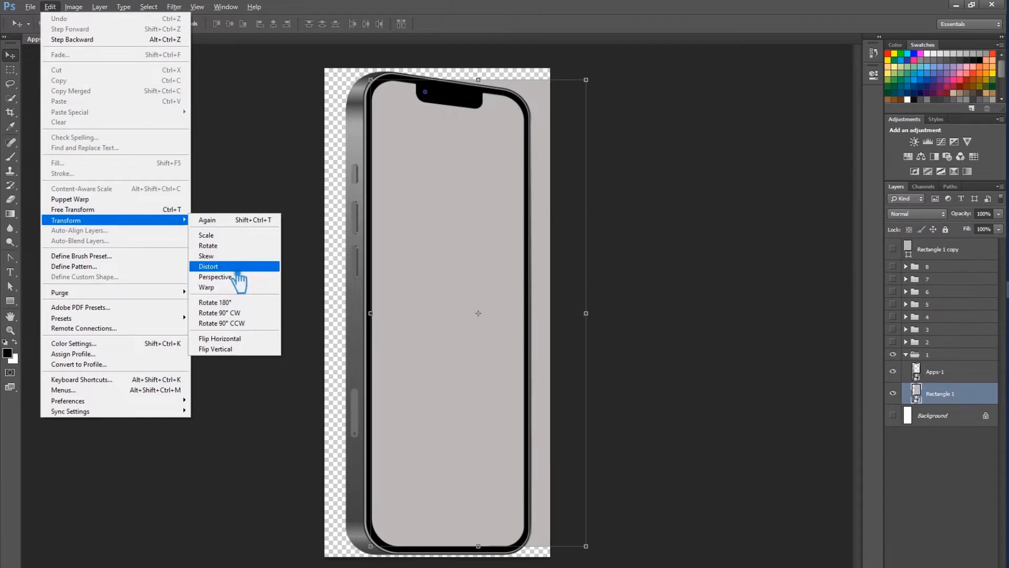
click(200, 266)
drag(594, 94, 530, 110)
drag(600, 558, 537, 551)
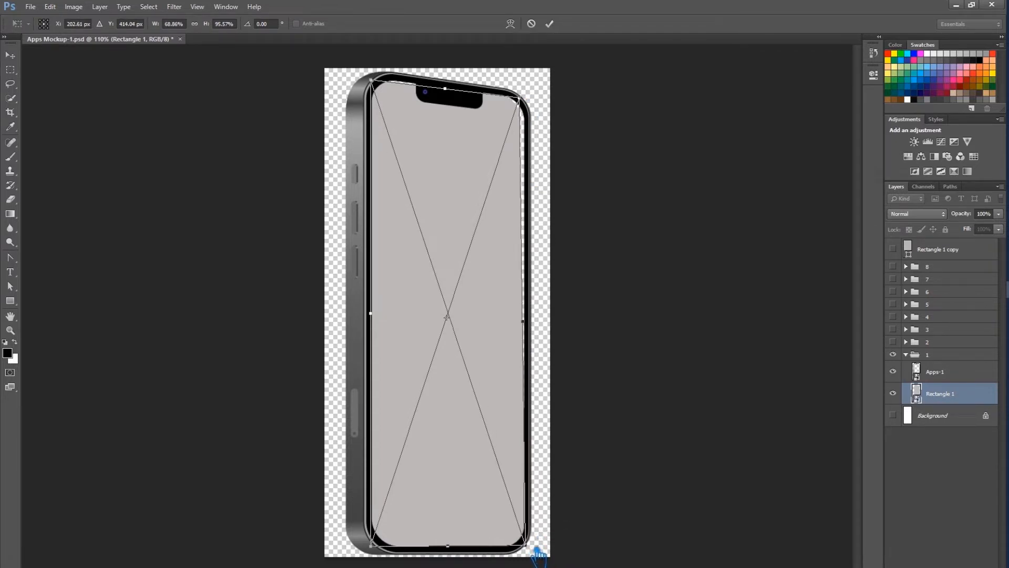
drag(384, 94, 385, 95)
drag(537, 105, 535, 105)
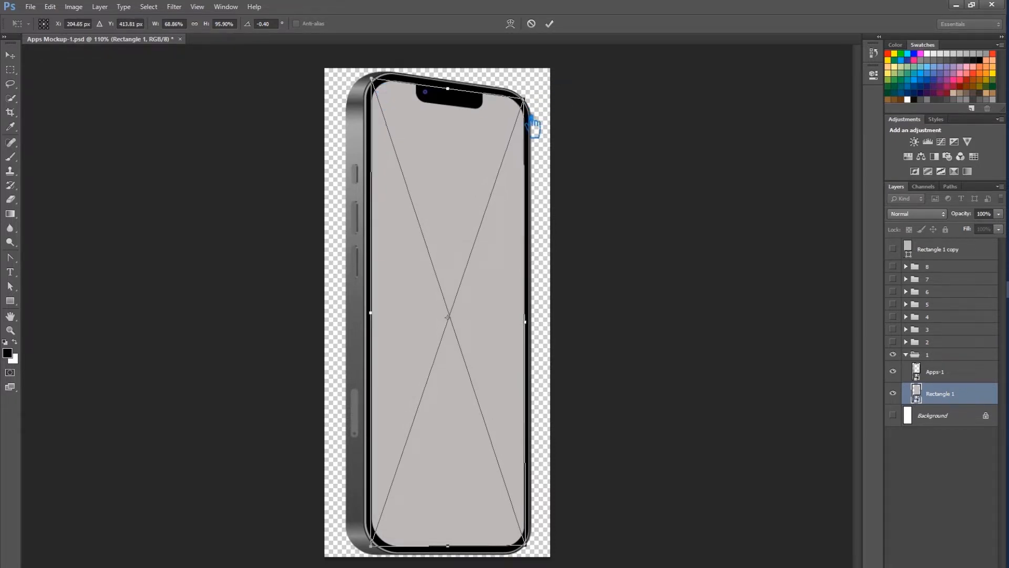
Step: Refine the distortion of Rectangle 1 by fitting its two lower corners to the edges of the phone screen
scroll(386, 556, up, 4)
scroll(375, 556, up, 2)
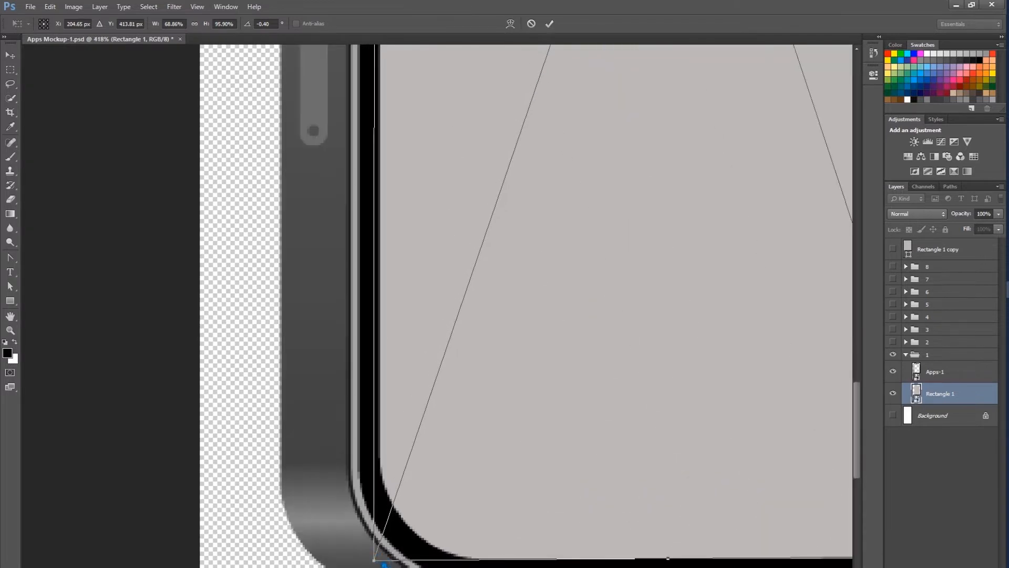
drag(383, 565, 388, 564)
key(space)
drag(715, 523, 351, 495)
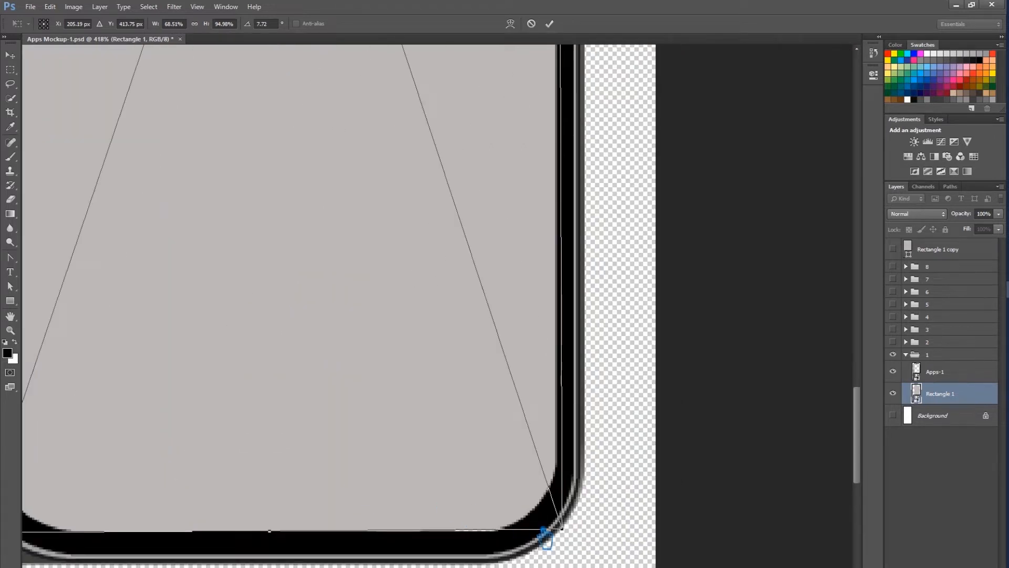
drag(572, 541, 569, 543)
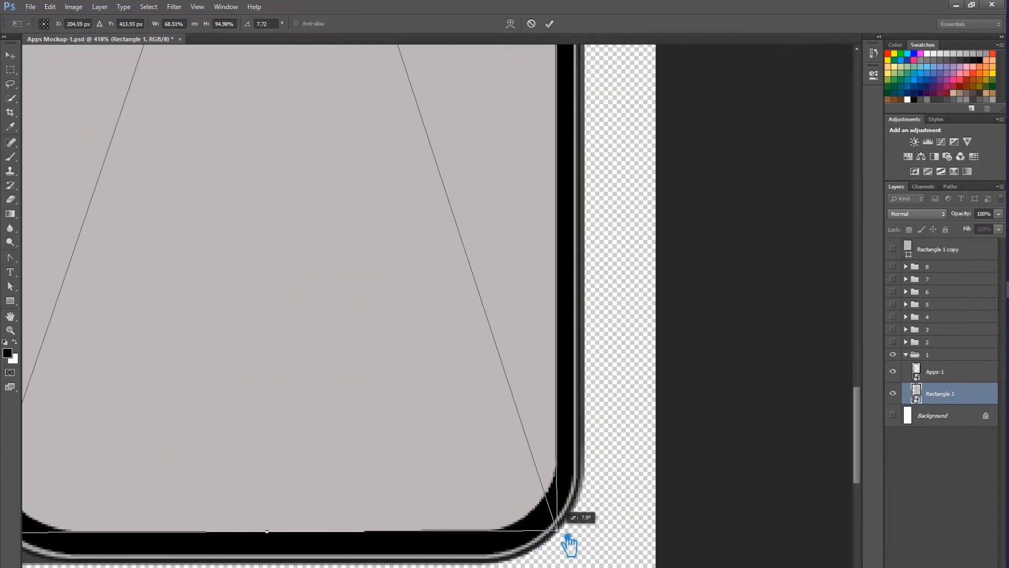
Step: Fit the upper corners of Rectangle 1 to the phone screen's slanted top edge and apply the transformation
scroll(504, 300, up, 15)
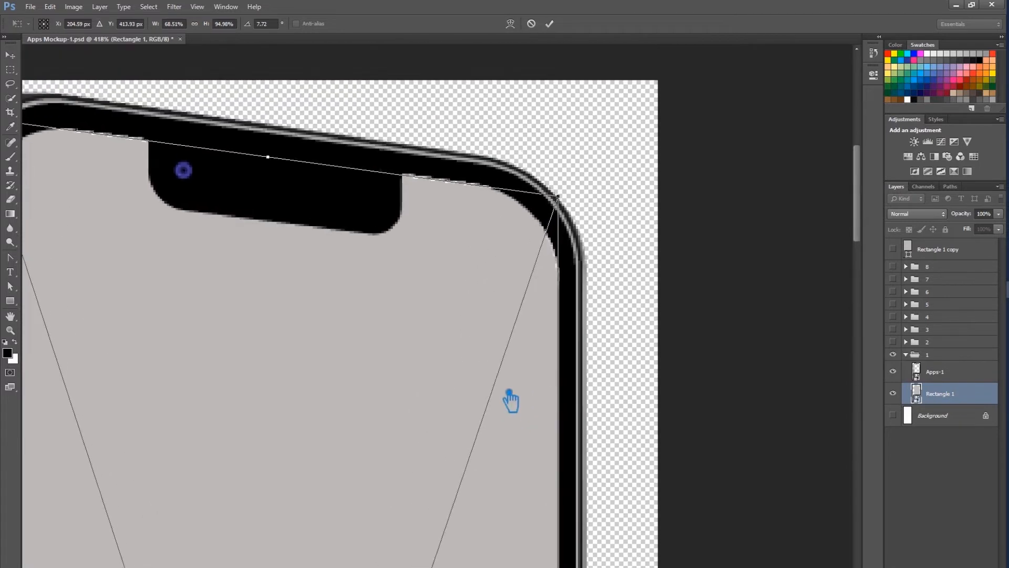
drag(512, 393, 555, 399)
drag(625, 284, 625, 281)
drag(39, 200, 46, 203)
scroll(439, 261, down, 1)
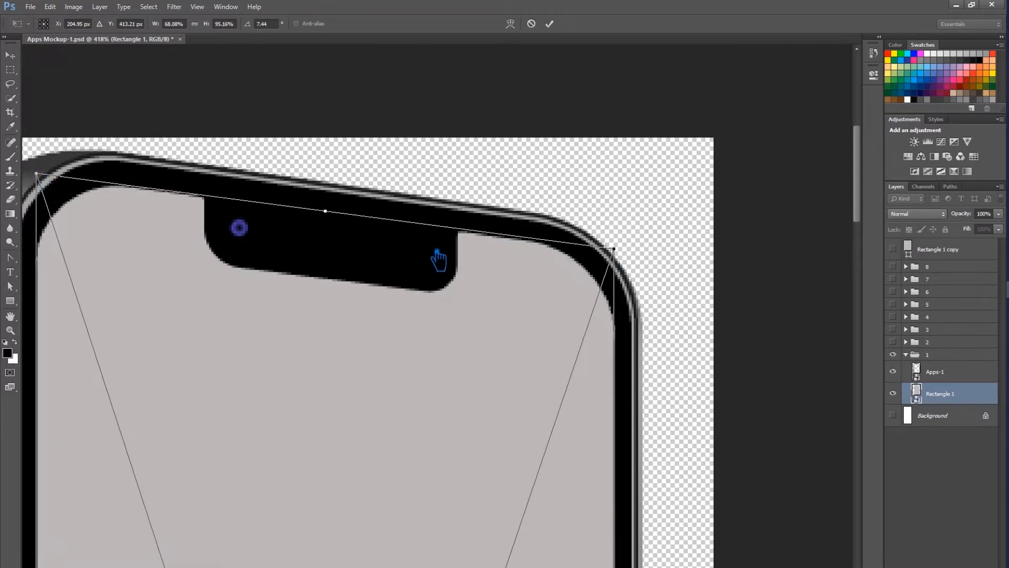
click(556, 22)
key(ctrl+0)
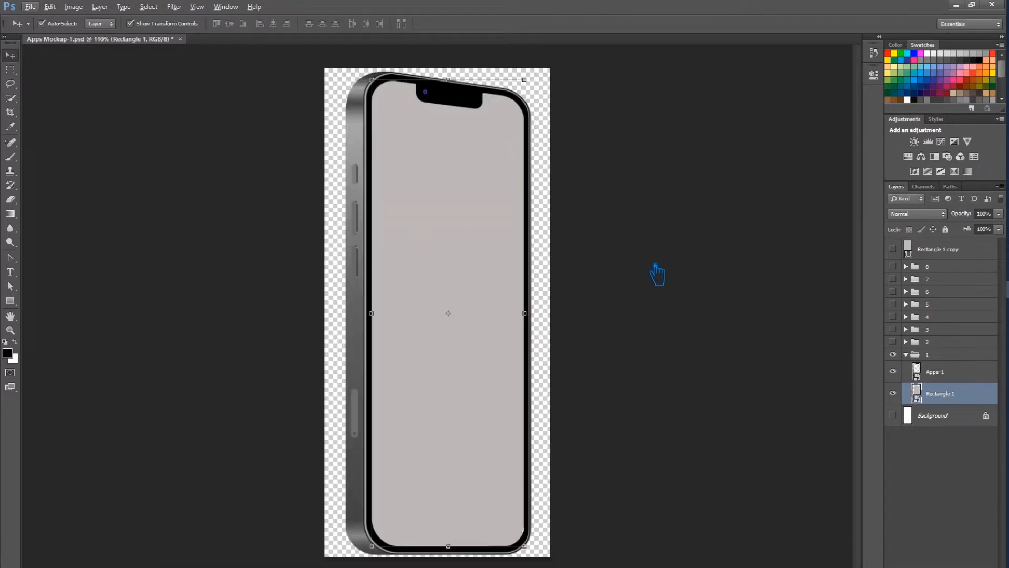
scroll(735, 368, down, 2)
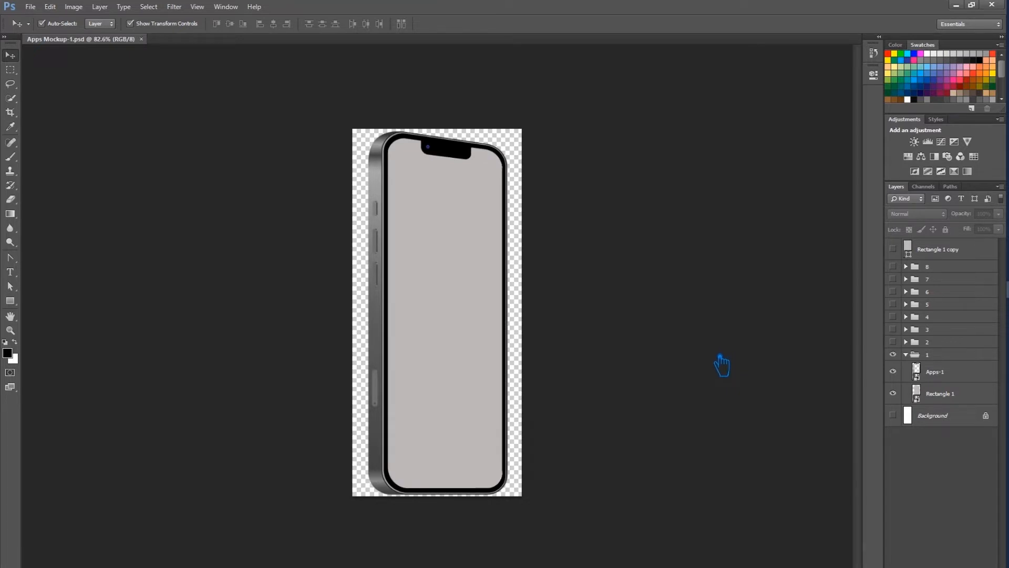
Step: Label the Rectangle 1 layer green and rename it "Place Here"
click(961, 404)
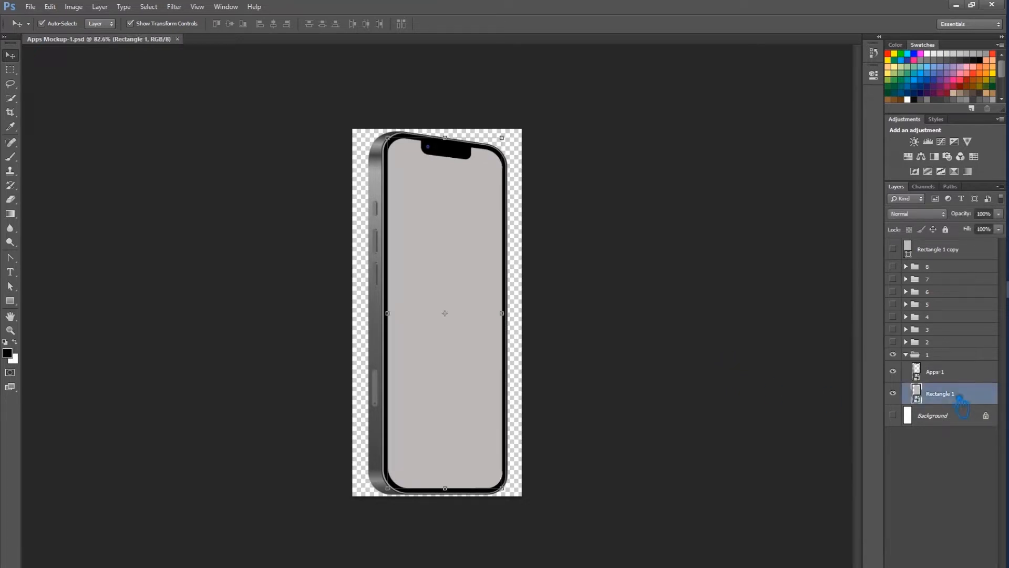
right_click(915, 398)
click(915, 398)
right_click(892, 397)
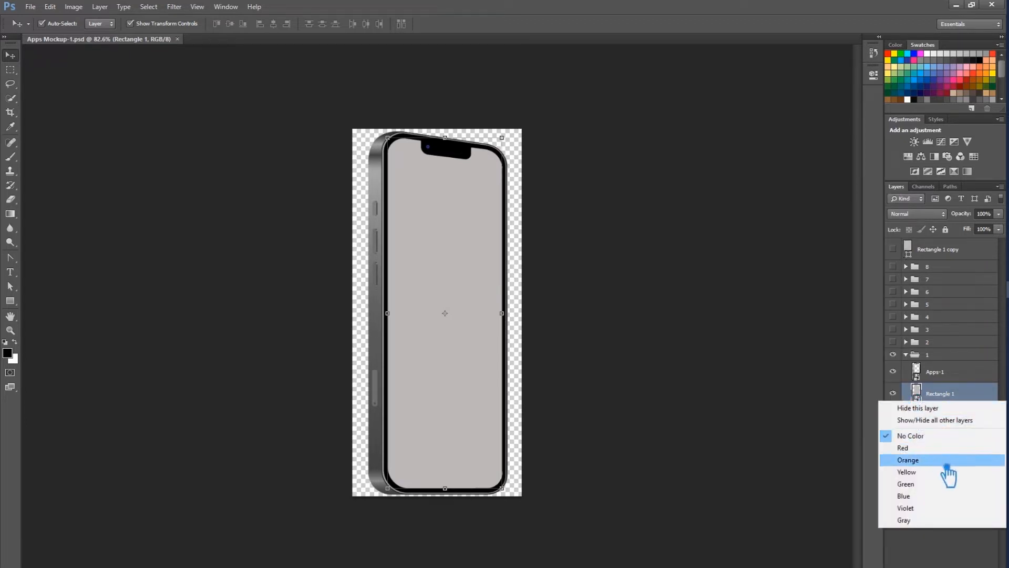
click(925, 484)
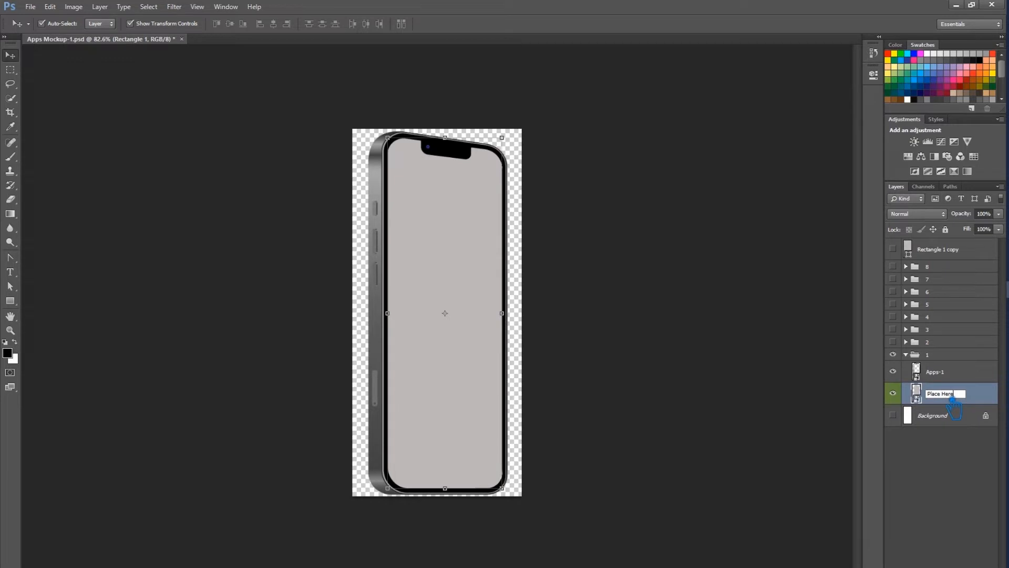
click(973, 483)
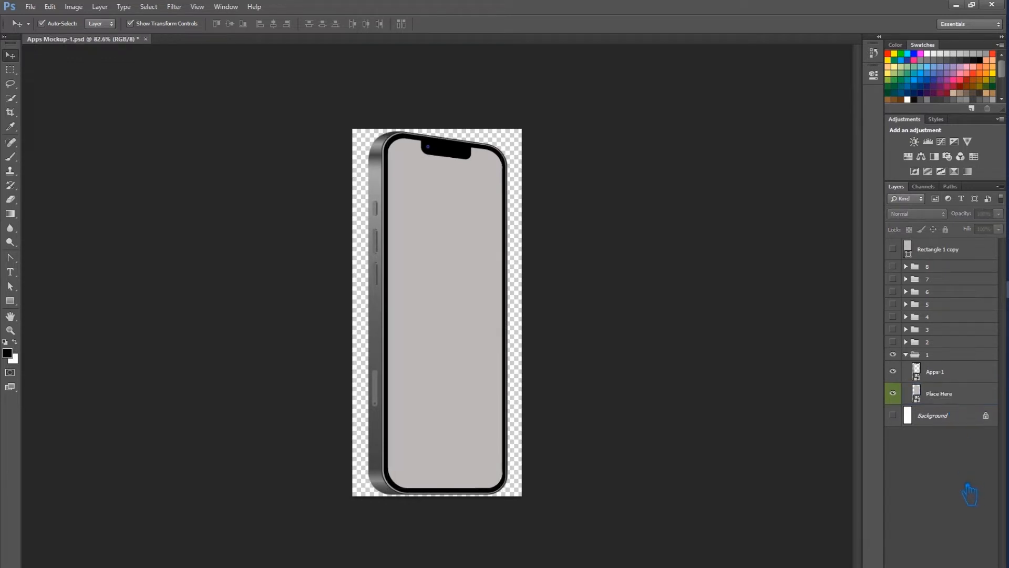
Step: Open the contents of the Place Here smart object and delete its Rectangle 1 layer
click(930, 402)
double_click(929, 406)
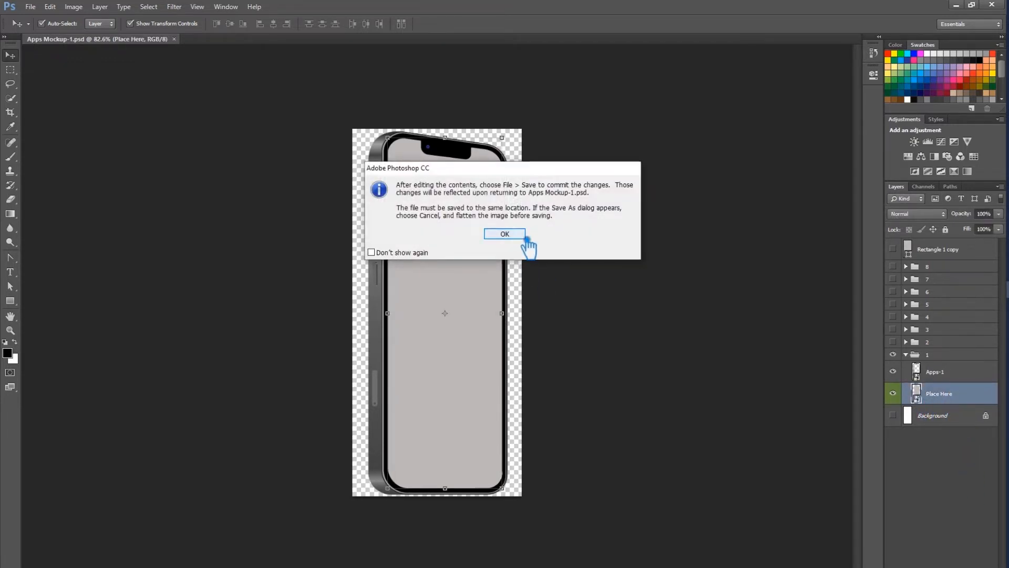
click(526, 237)
click(413, 236)
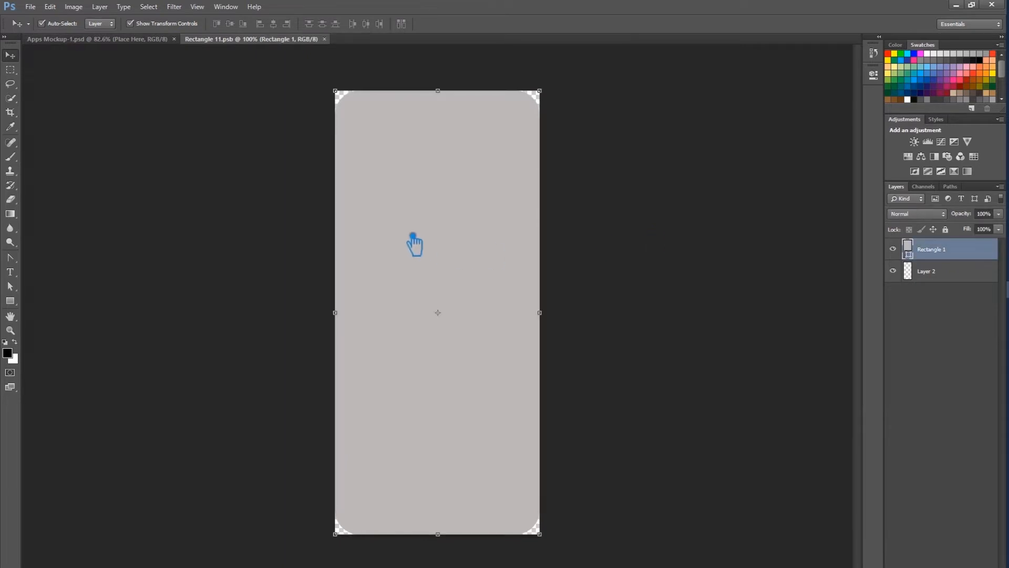
click(612, 222)
click(443, 221)
key(Delete)
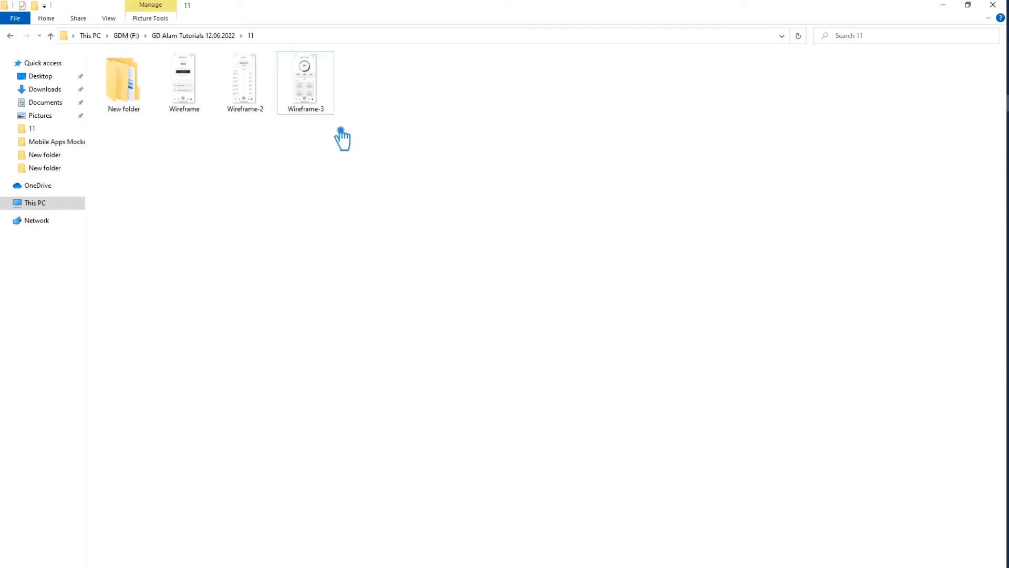
Step: Place the Wireframe image from folder 11 into the smart object, then save both it and Apps Mockup-1.psd
drag(192, 102, 930, 306)
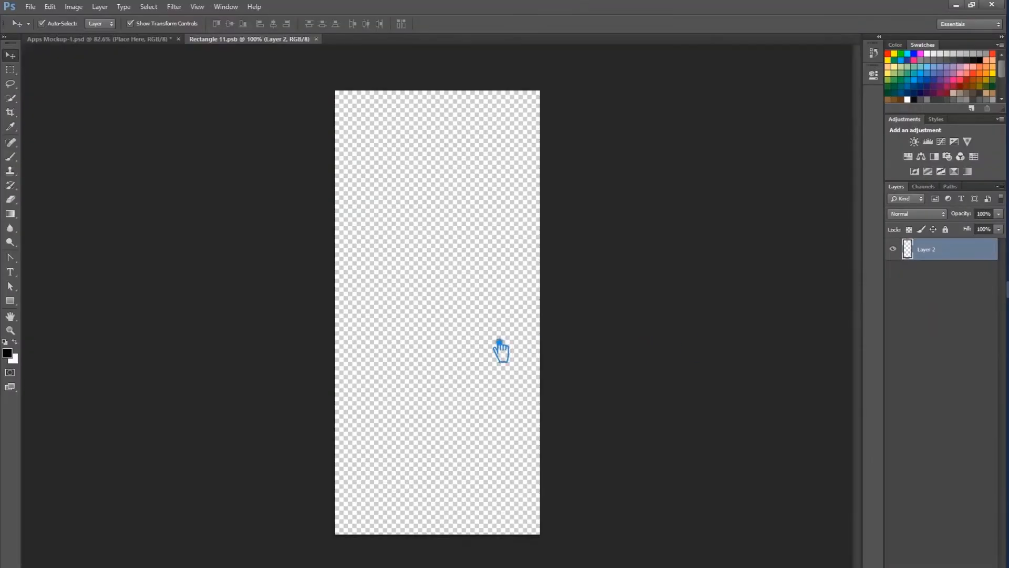
drag(500, 349, 499, 349)
key(Return)
key(ctrl+s)
click(163, 40)
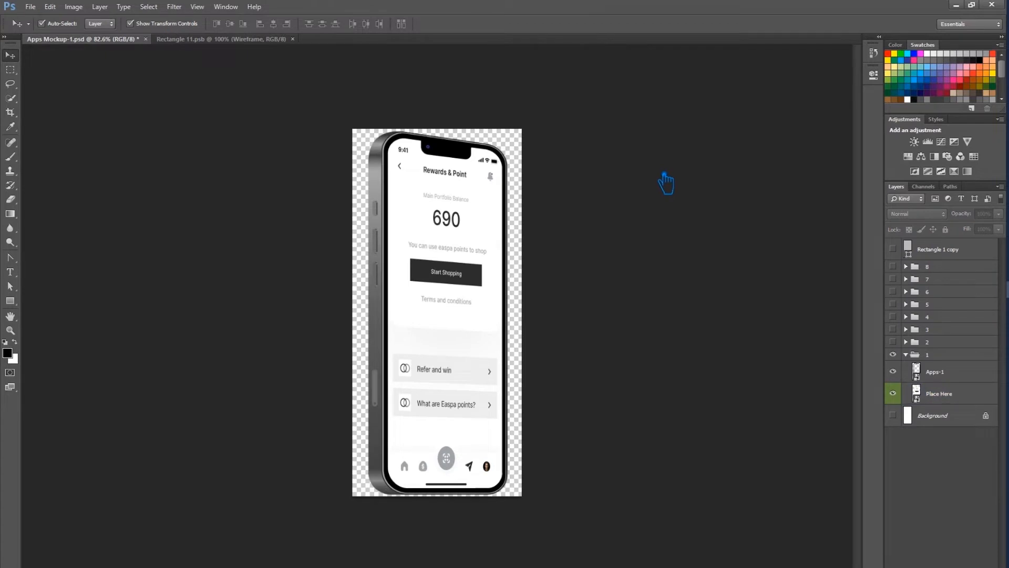
key(ctrl+s)
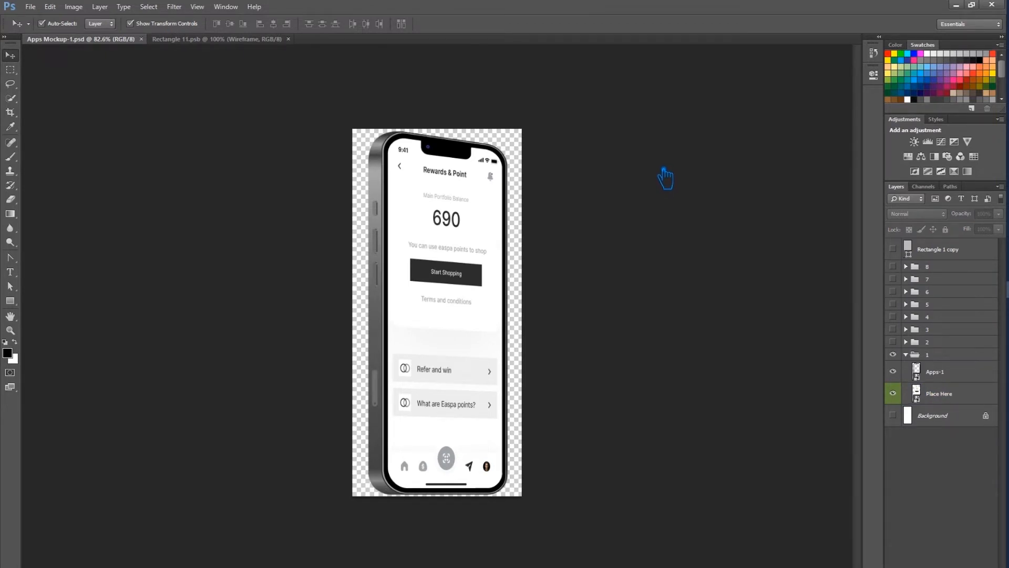
key(ctrl+alt+shift+s)
click(501, 411)
click(419, 246)
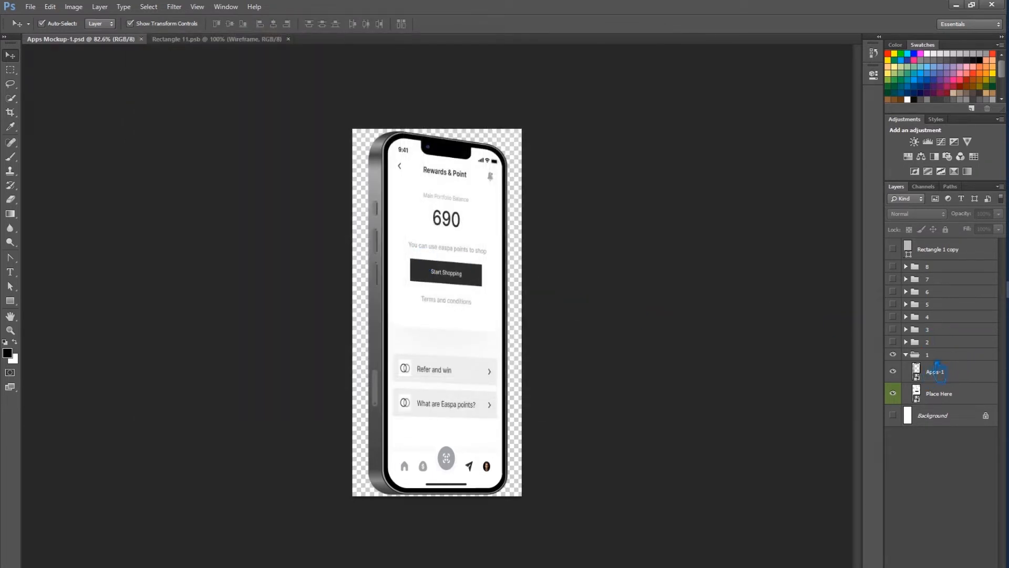
Step: Collapse and hide group 1, and make group 3 the only visible phone group
click(906, 355)
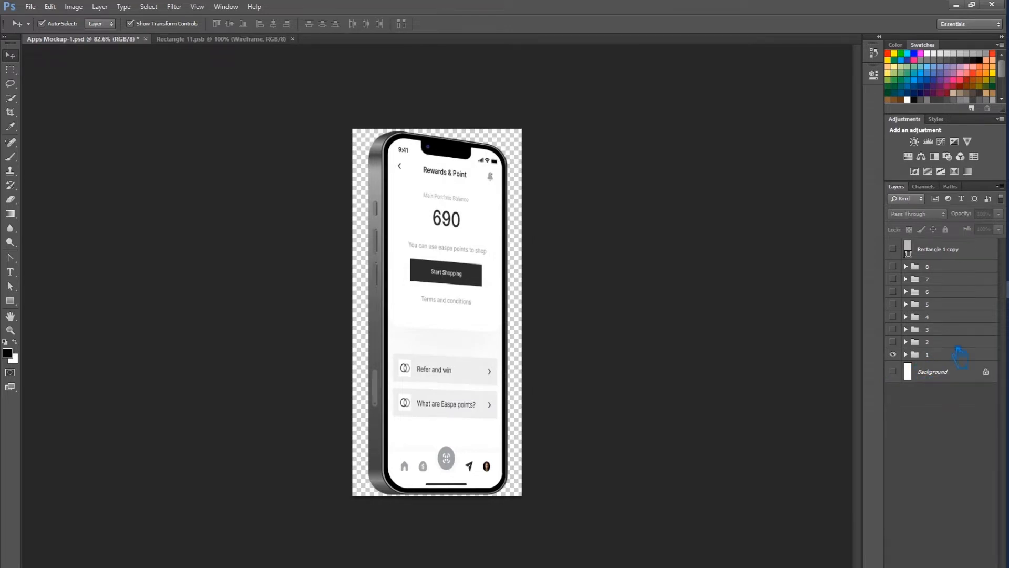
click(952, 342)
click(892, 354)
click(892, 342)
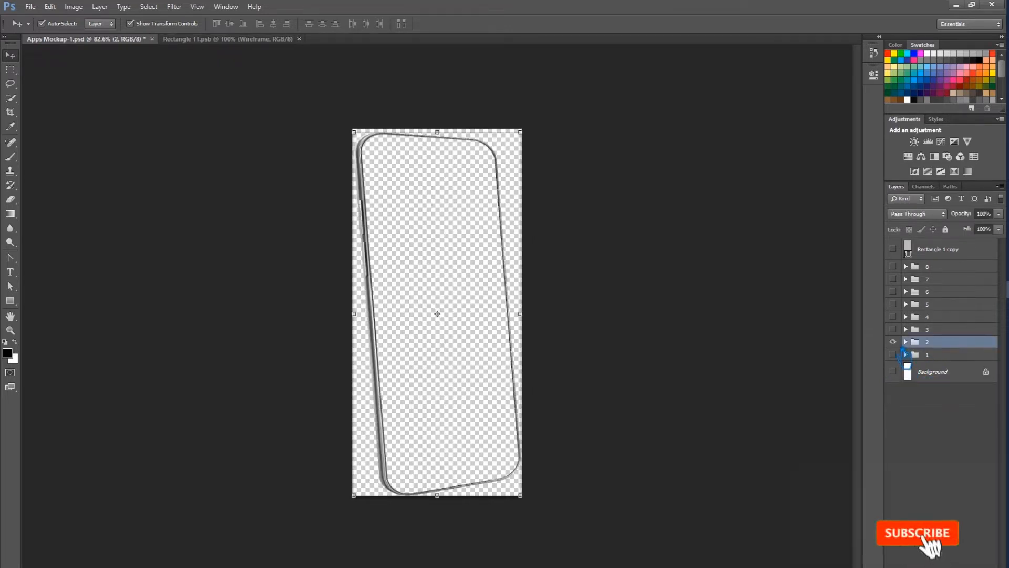
click(893, 342)
click(892, 329)
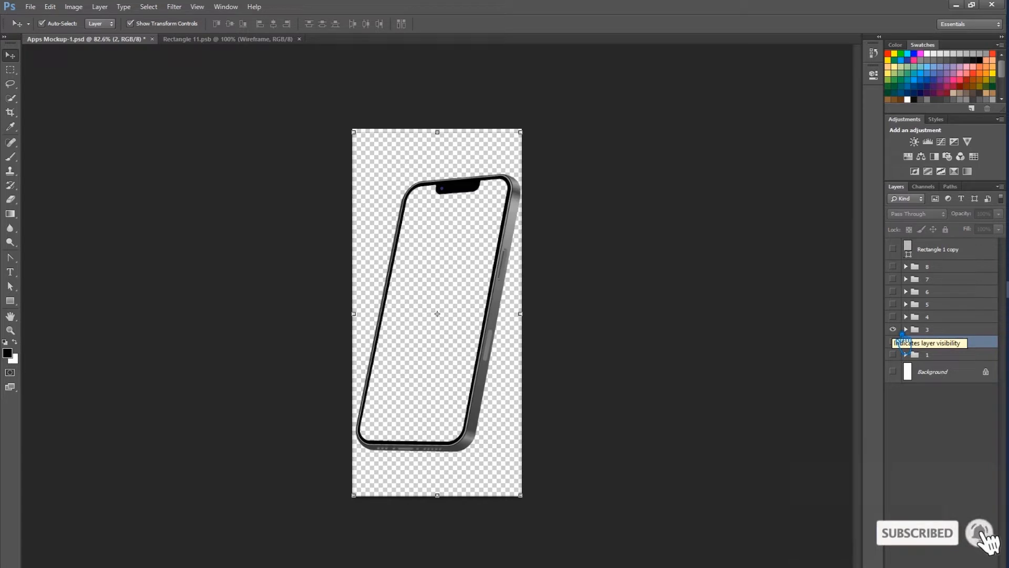
click(893, 354)
click(893, 355)
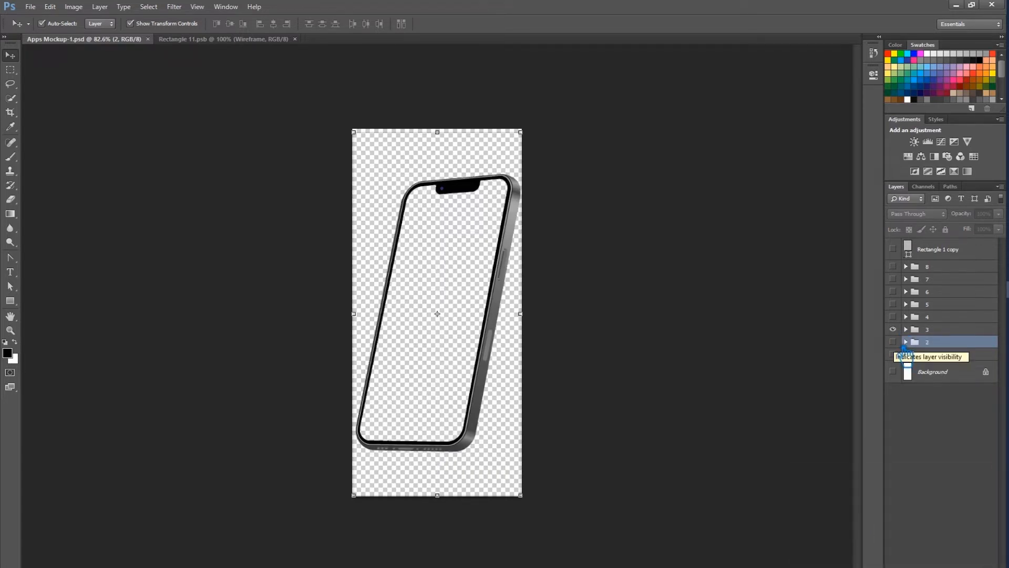
Step: Expand group 3 and select its Apps-3 layer
click(945, 331)
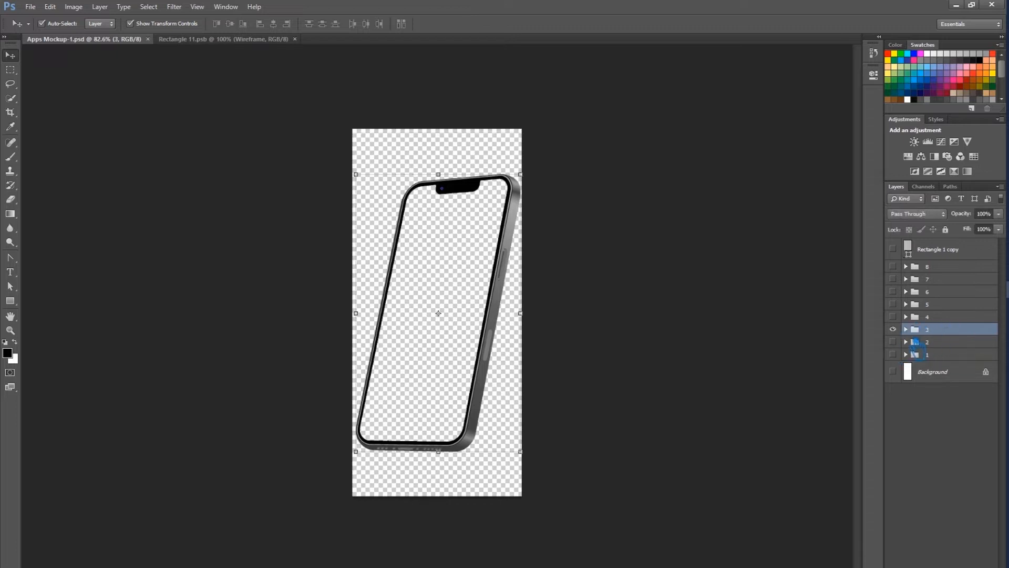
double_click(917, 334)
click(944, 351)
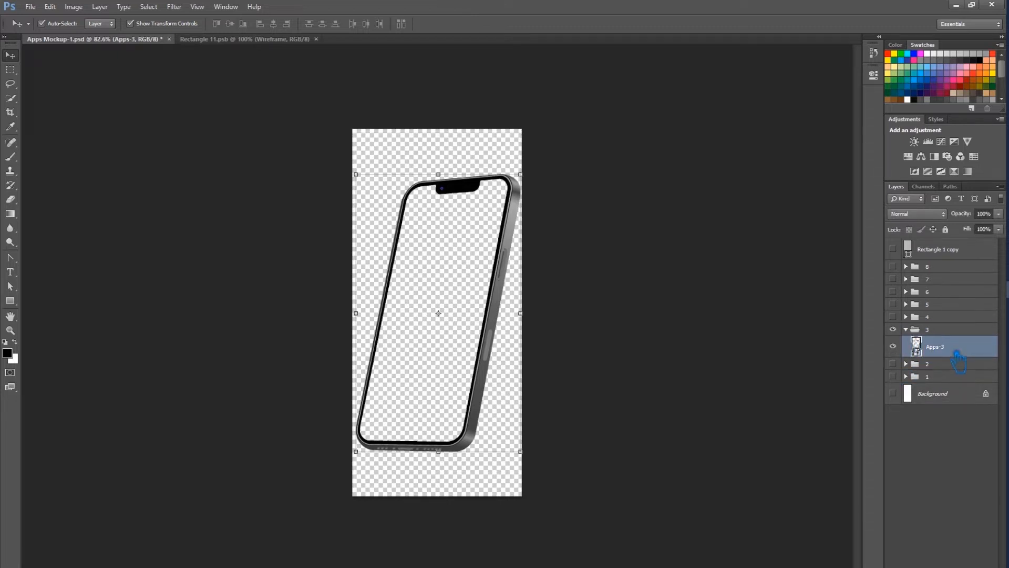
click(946, 253)
key(ctrl+j)
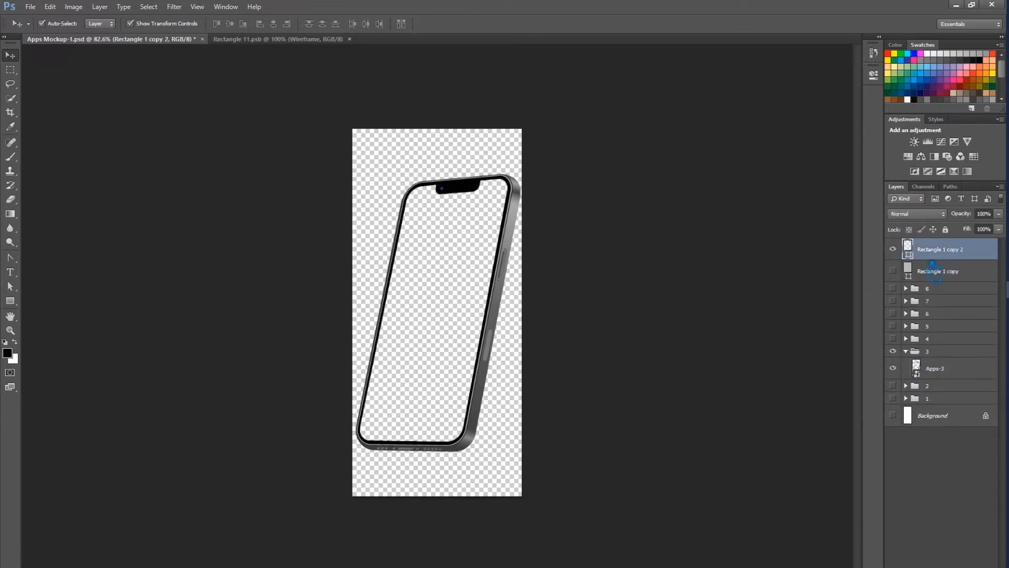
key(Delete)
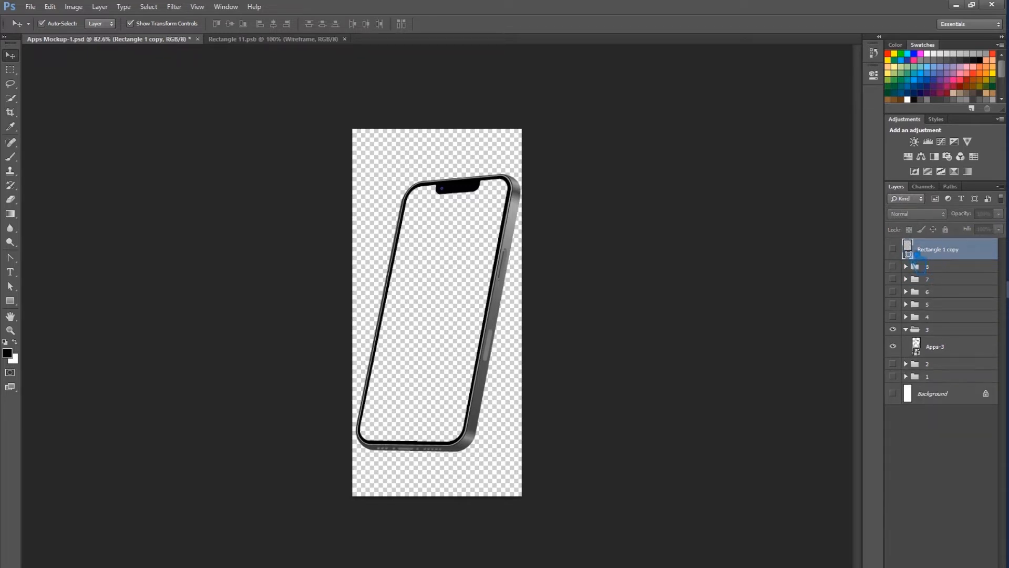
Step: Show Rectangle 1 copy, duplicate it as a spare, and convert the original to a smart object
click(892, 249)
key(ctrl+j)
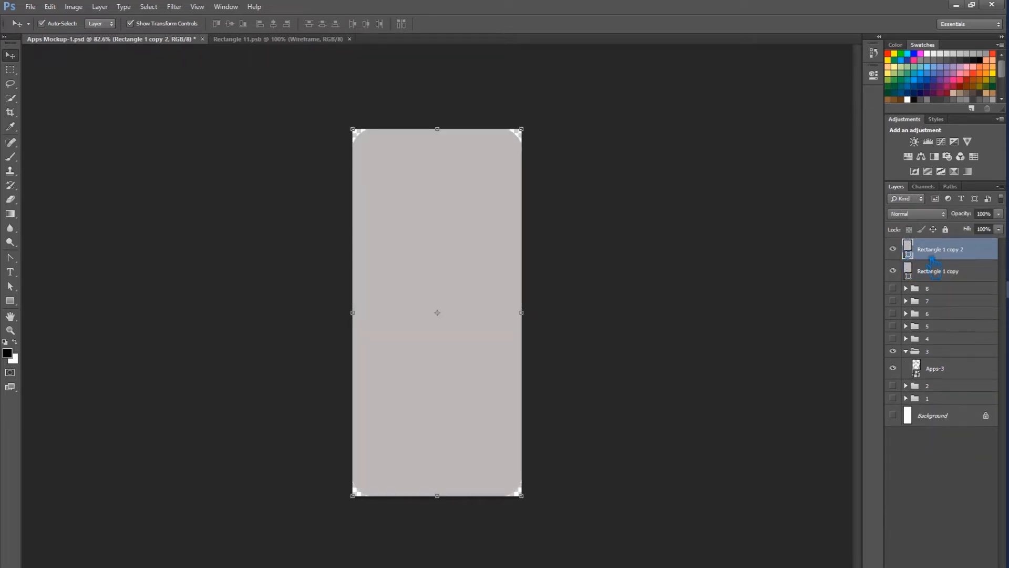
right_click(943, 271)
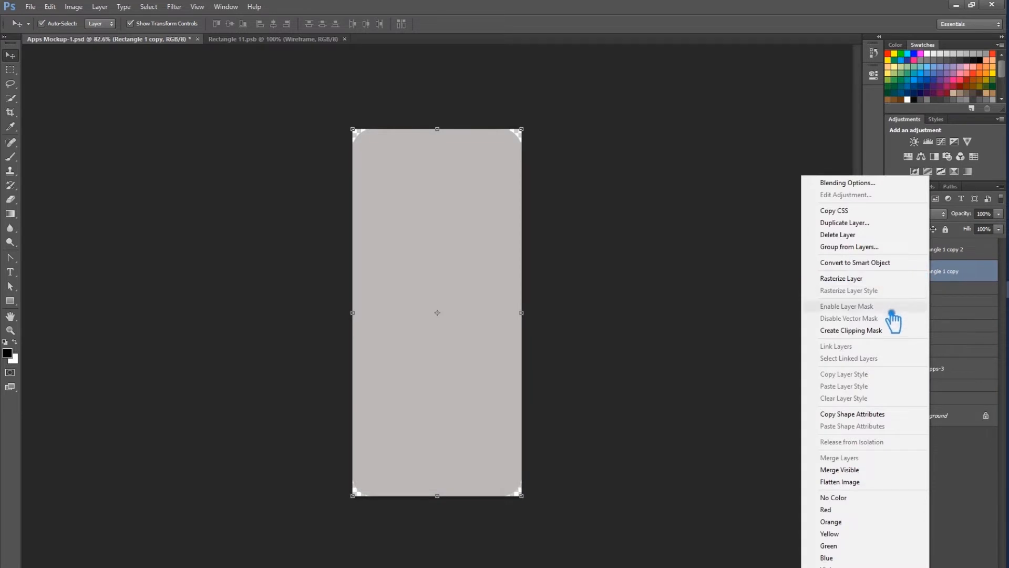
click(875, 278)
Step: Move Rectangle 1 copy below Apps-3 in group 3, with the spare duplicate hidden, and save the document
drag(947, 287, 960, 386)
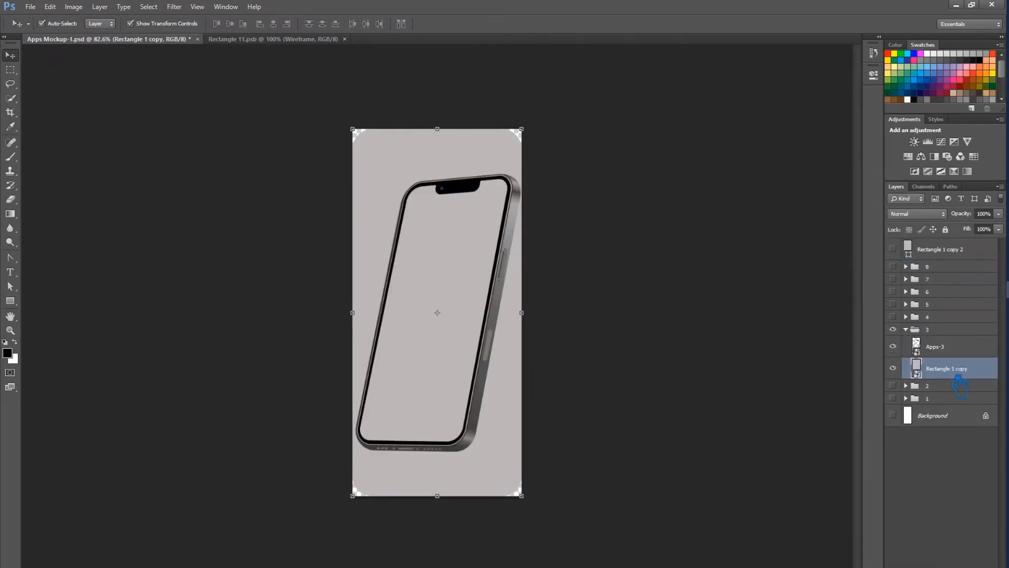
key(ctrl+s)
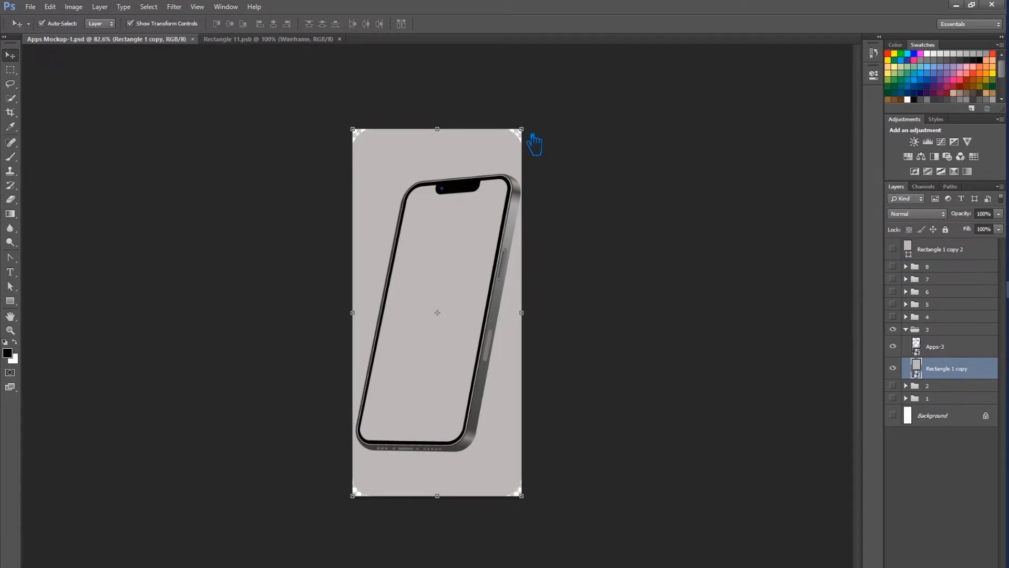
Step: Rotate Rectangle 1 copy by 11.42°, scale it to about 72%, and align its left edge with the tilted phone's screen
key(ctrl+t)
drag(535, 140, 554, 194)
drag(447, 247, 462, 259)
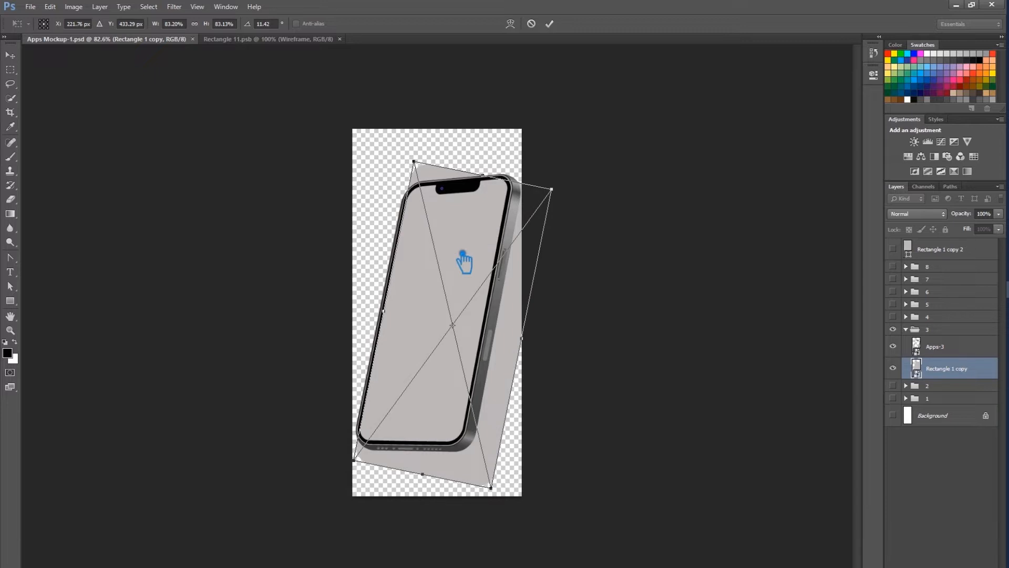
key(ctrl+plus)
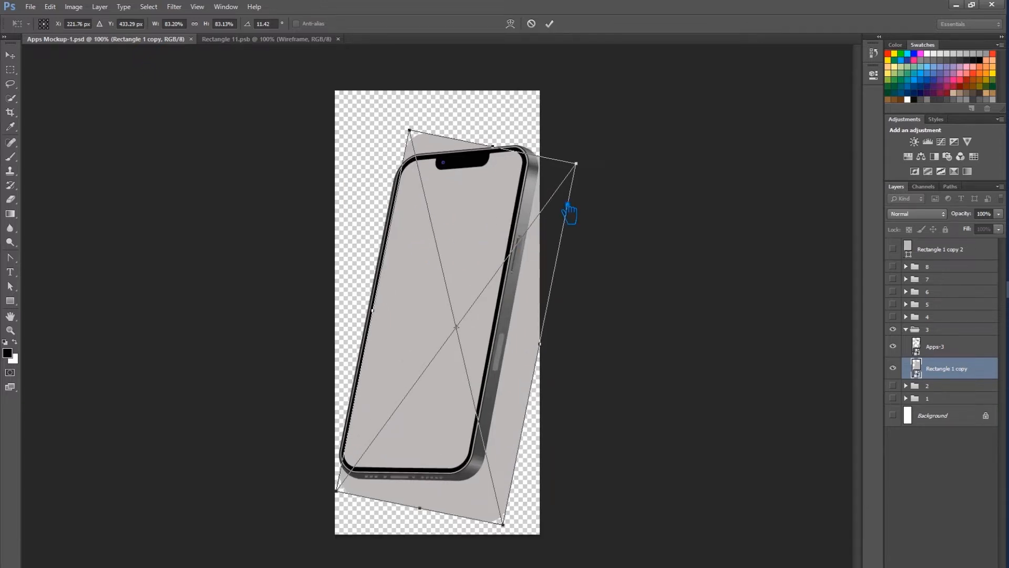
drag(495, 220, 484, 248)
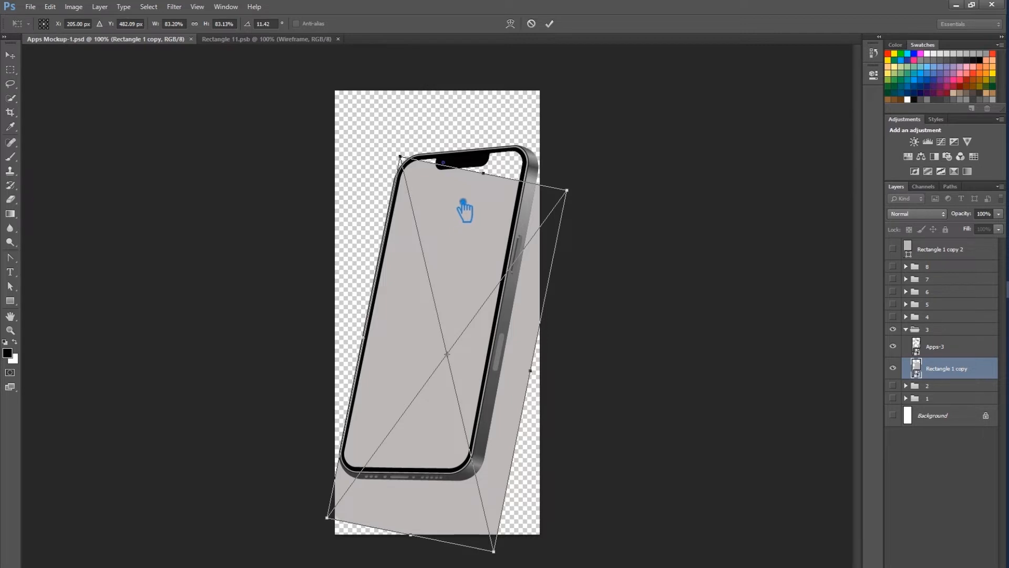
drag(503, 560, 493, 505)
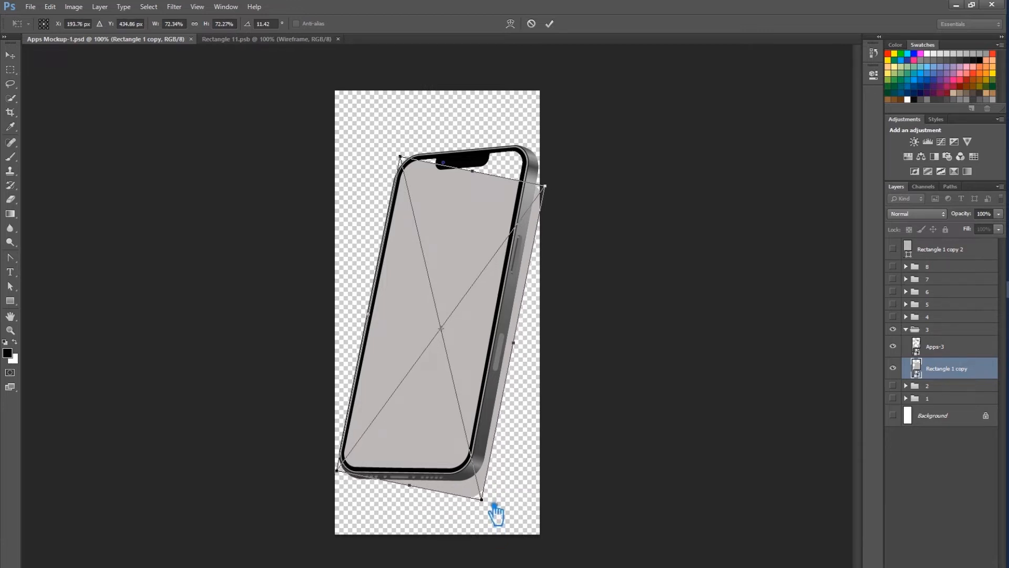
click(550, 24)
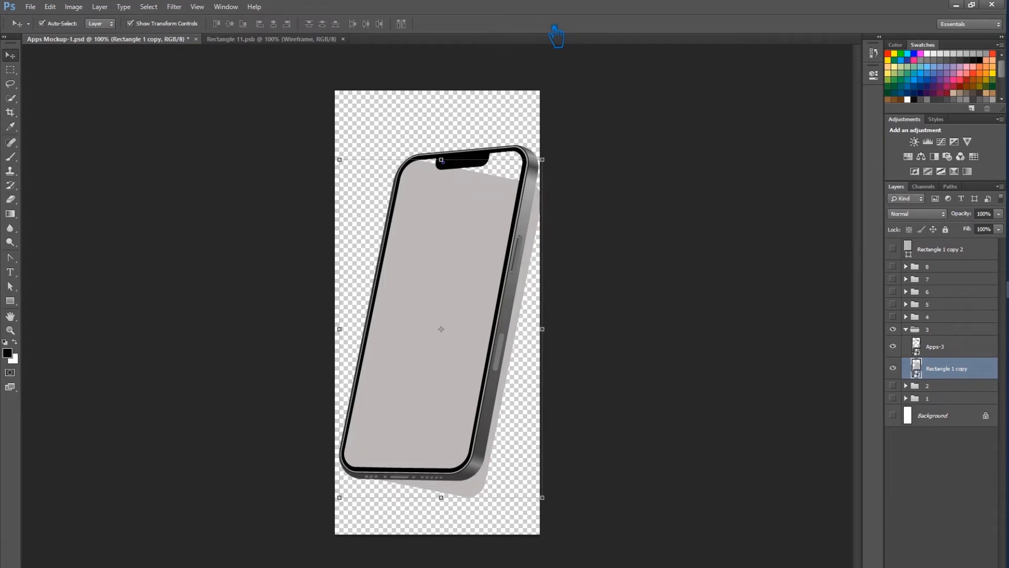
Step: Distort Rectangle 1 copy, bringing its upper corners and lower-right corner onto the matching corners of the tilted phone's screen
click(30, 6)
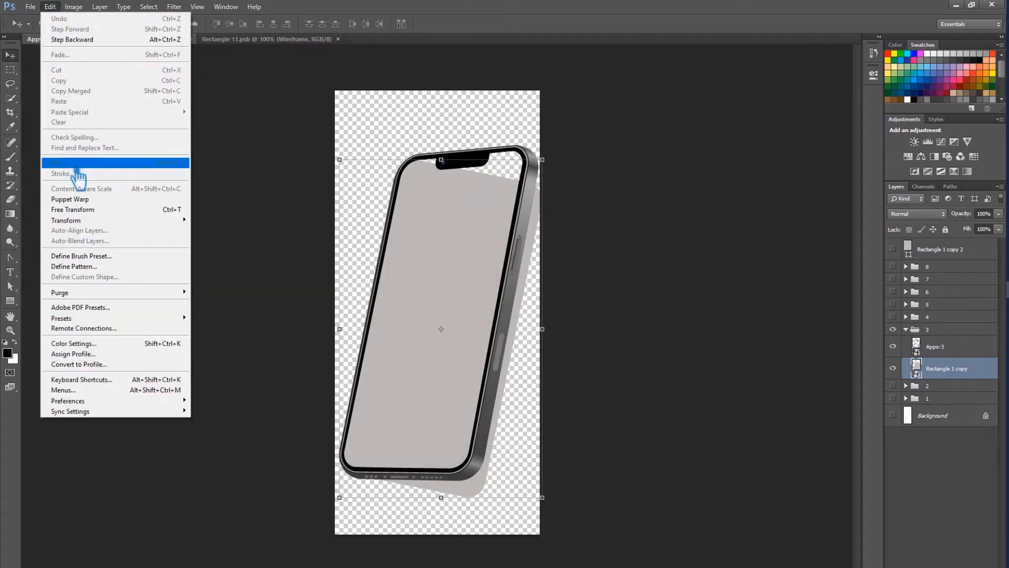
mouse_move(106, 221)
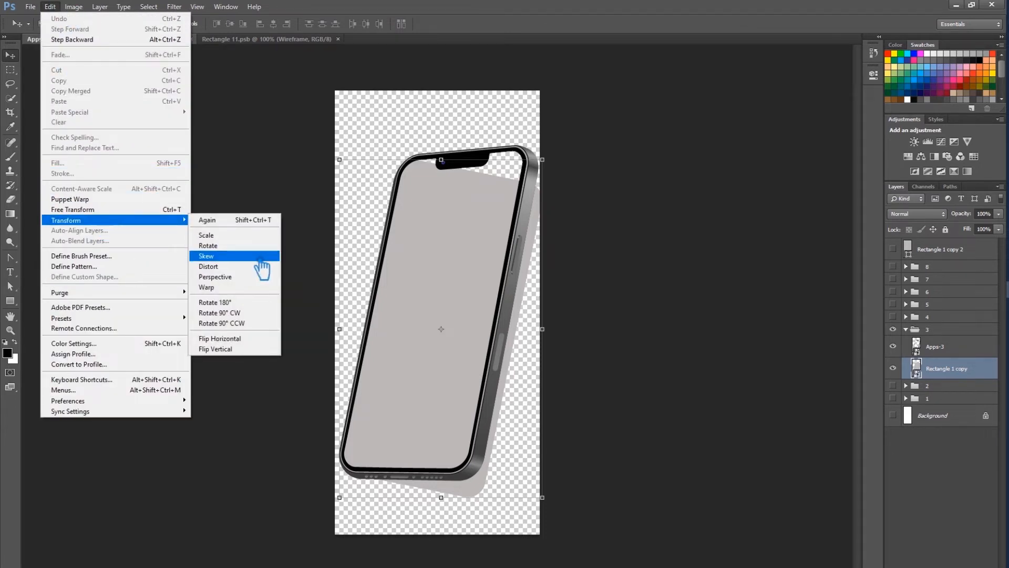
click(226, 268)
drag(552, 188, 541, 163)
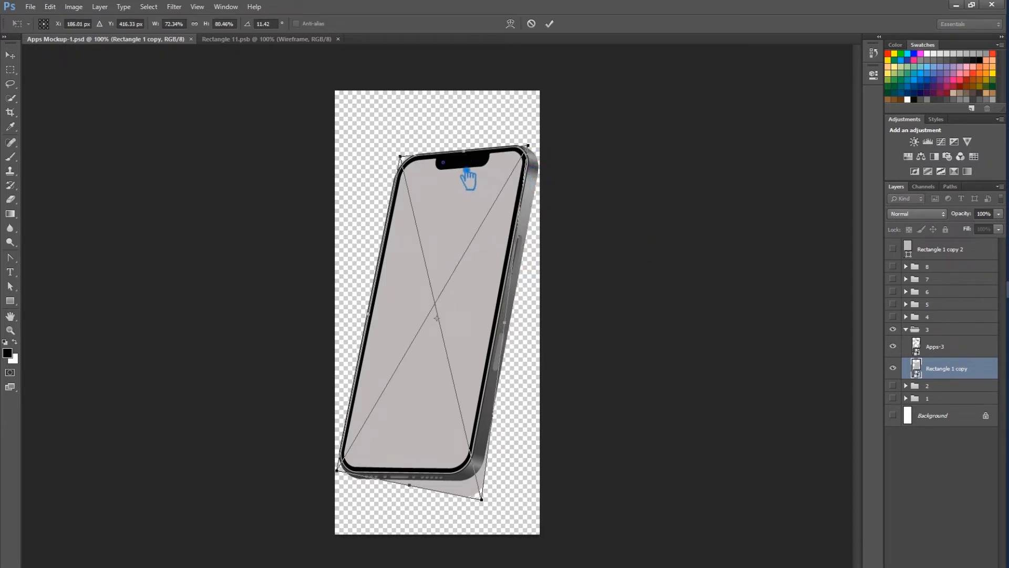
drag(482, 500, 480, 288)
Step: Refine the distortion at the rectangle's lower corners so its bottom edge stays within the phone's black bezel
scroll(490, 415, up, 14)
drag(210, 293, 434, 337)
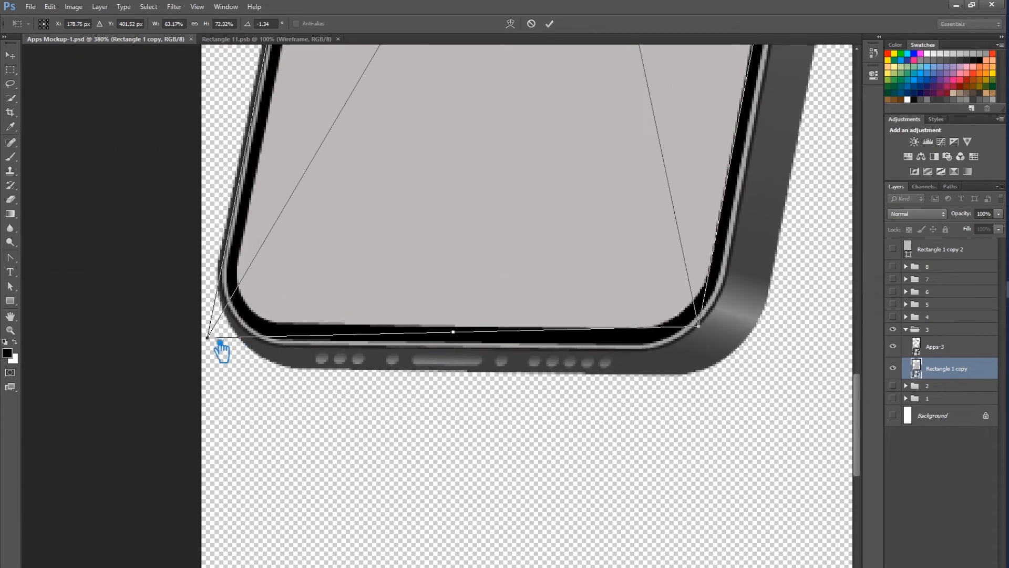
drag(219, 341, 236, 340)
drag(568, 73, 476, 112)
drag(579, 515, 580, 517)
Step: Fit the rectangle's upper-right and upper-left corners inside the phone's bezel and apply the distortion
drag(509, 221, 457, 531)
drag(539, 53, 441, 400)
drag(531, 175, 530, 191)
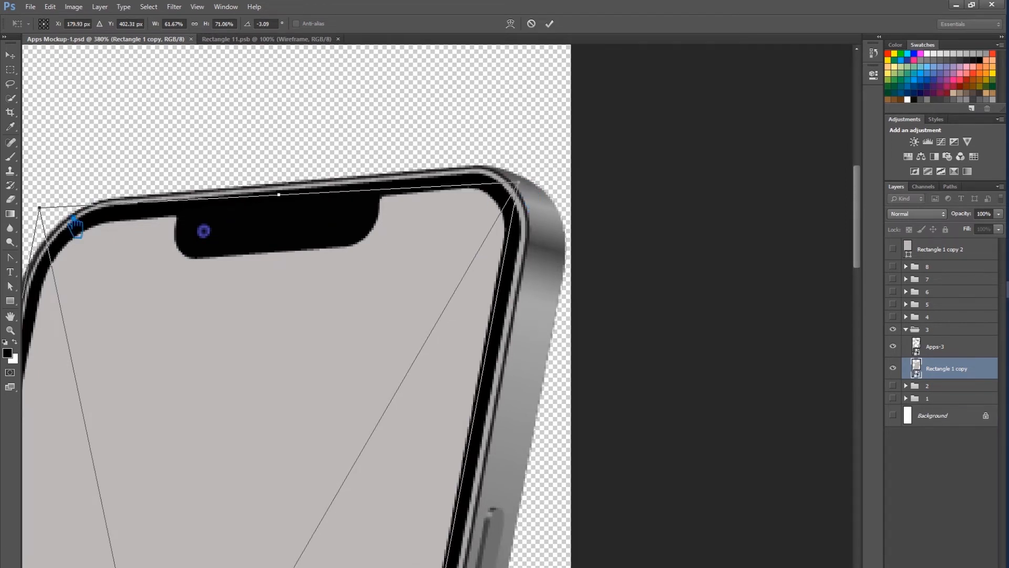
drag(137, 213, 261, 192)
drag(164, 187, 182, 218)
scroll(182, 232, down, 5)
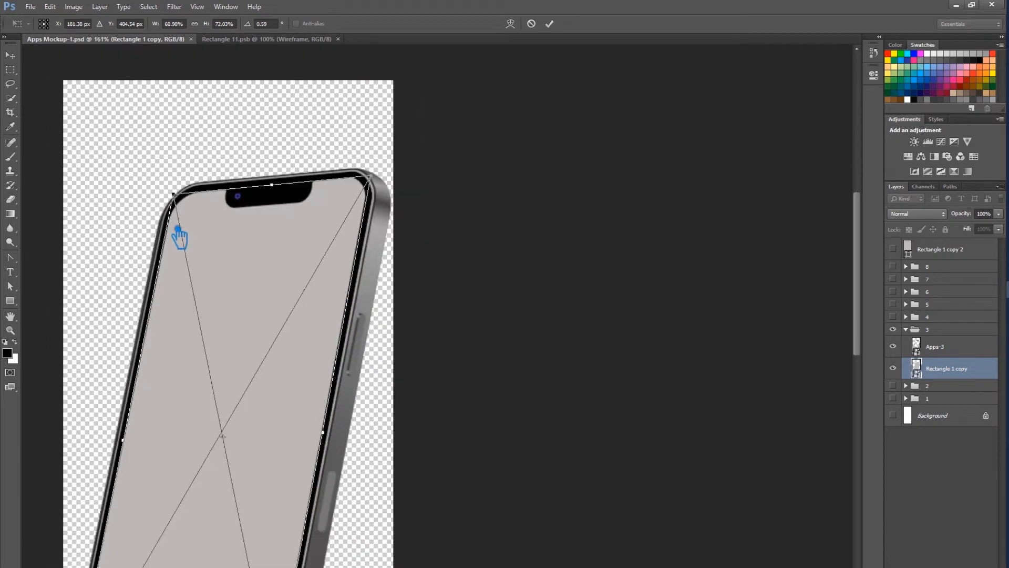
scroll(180, 236, down, 2)
click(550, 25)
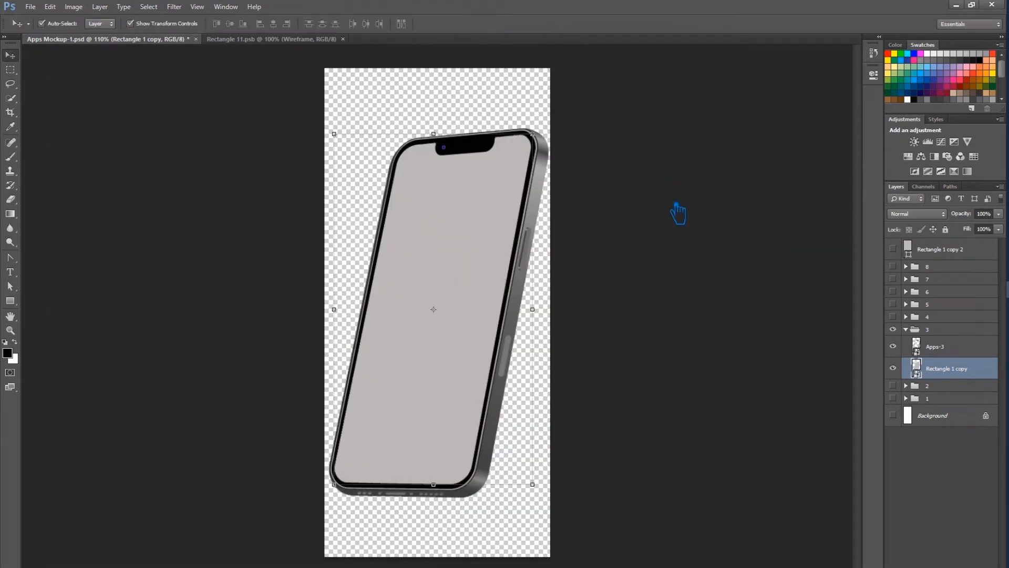
Step: Deselect the layer, check the screen fit along the phone's lower edge, and save the document
click(680, 234)
scroll(354, 466, up, 4)
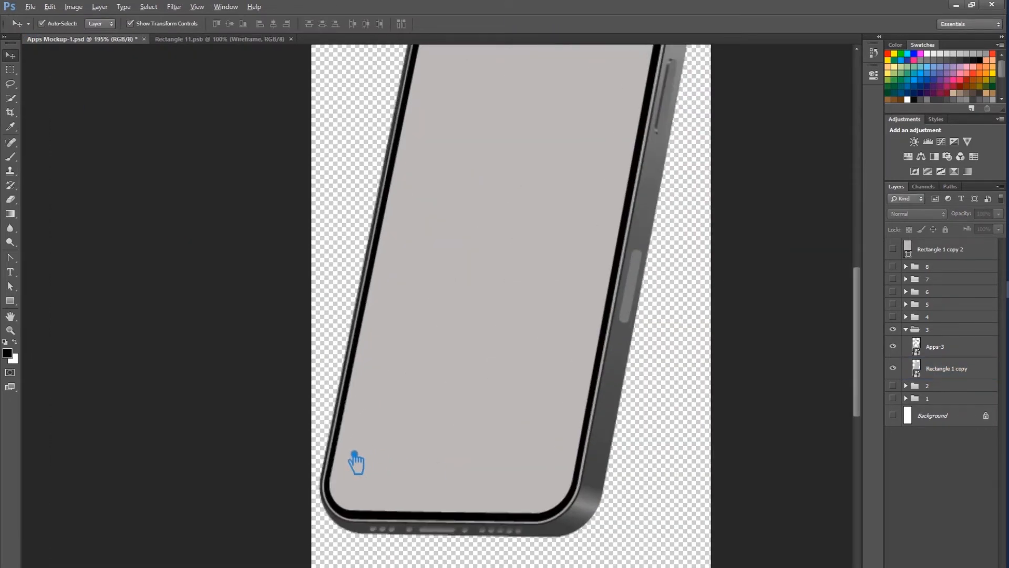
scroll(356, 462, down, 6)
key(ctrl+s)
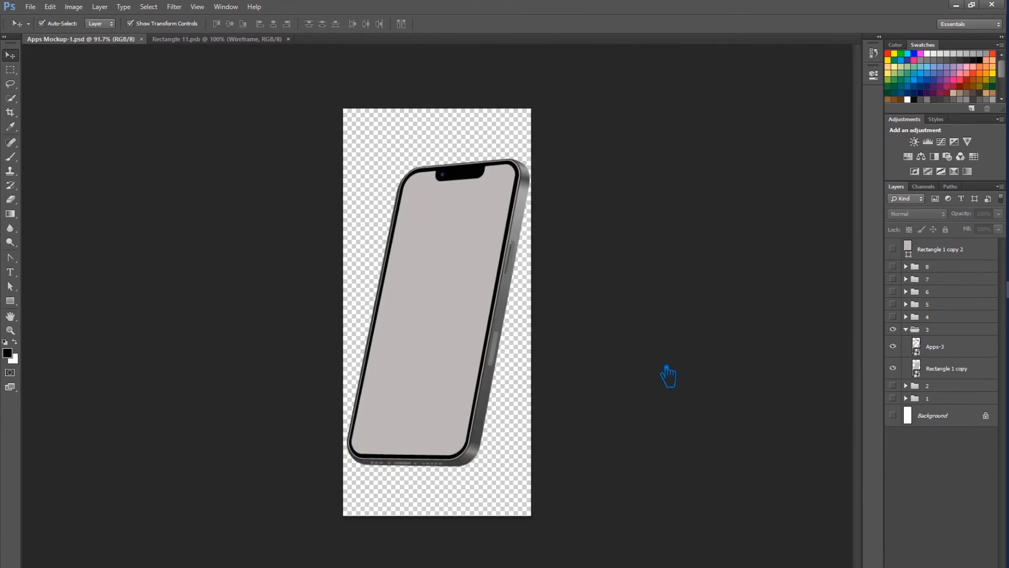
Step: Mark the Rectangle 1 copy layer with the green label color and rename it Place Here
click(946, 369)
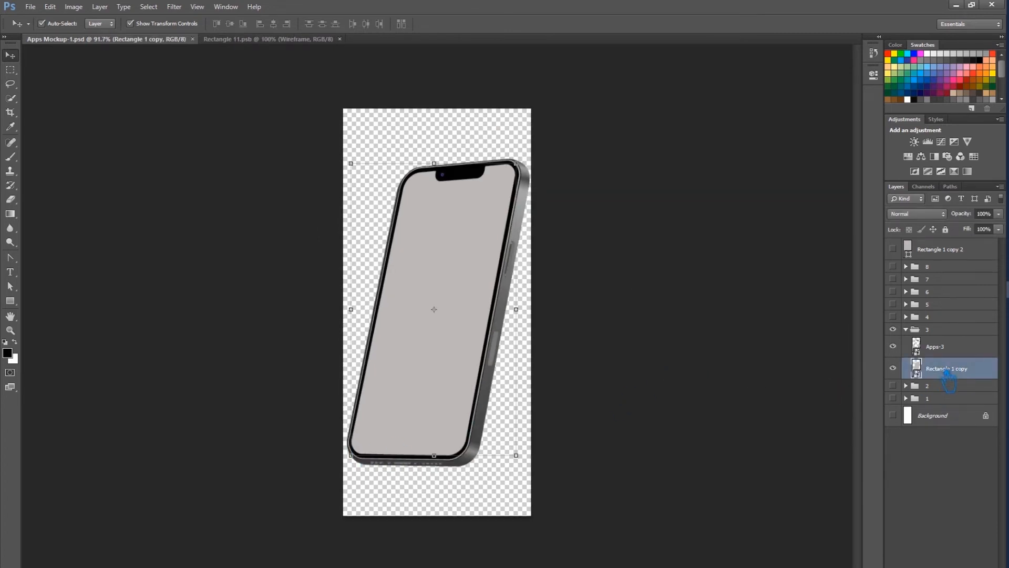
right_click(916, 384)
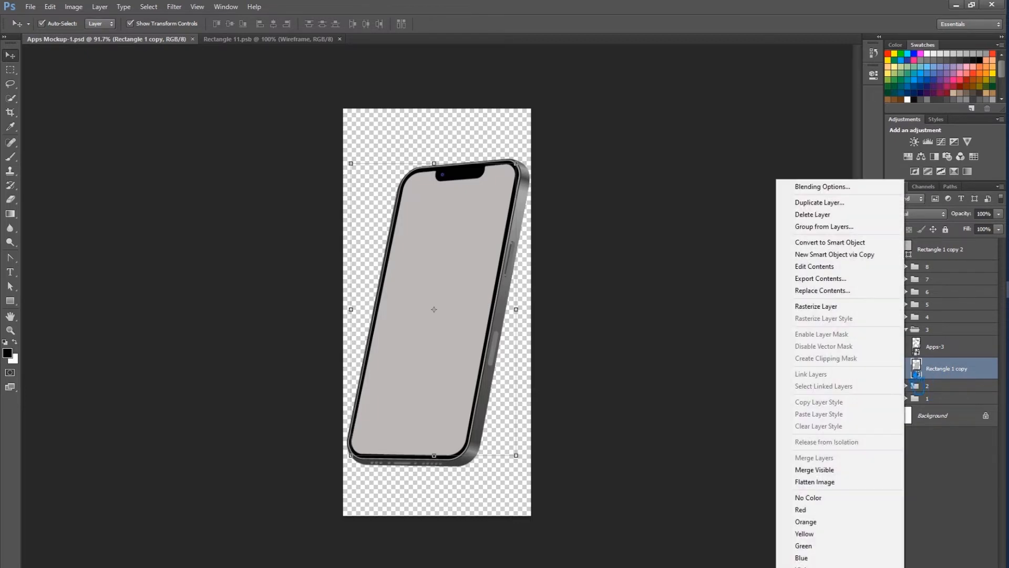
click(822, 547)
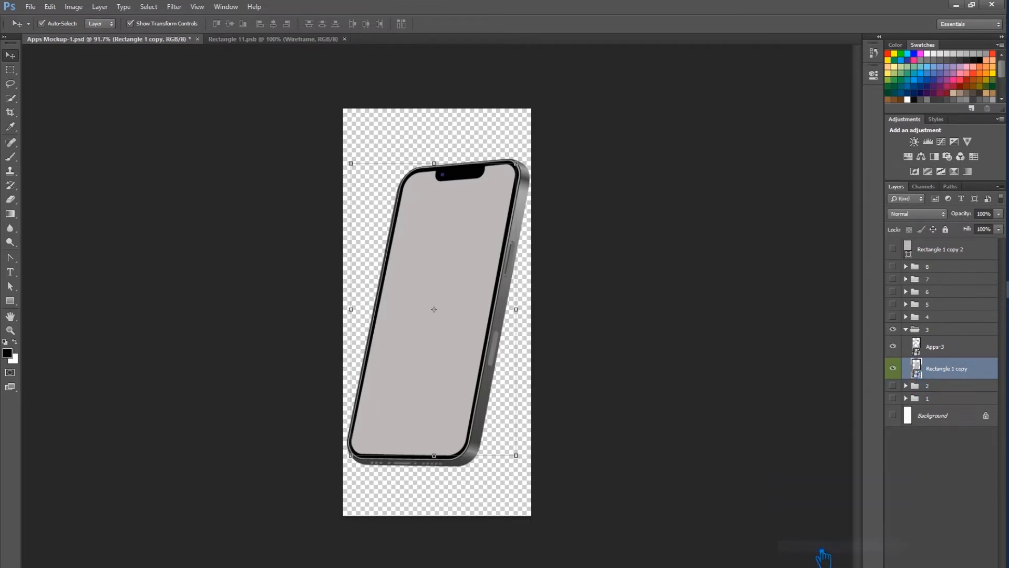
double_click(955, 372)
text(Place Here)
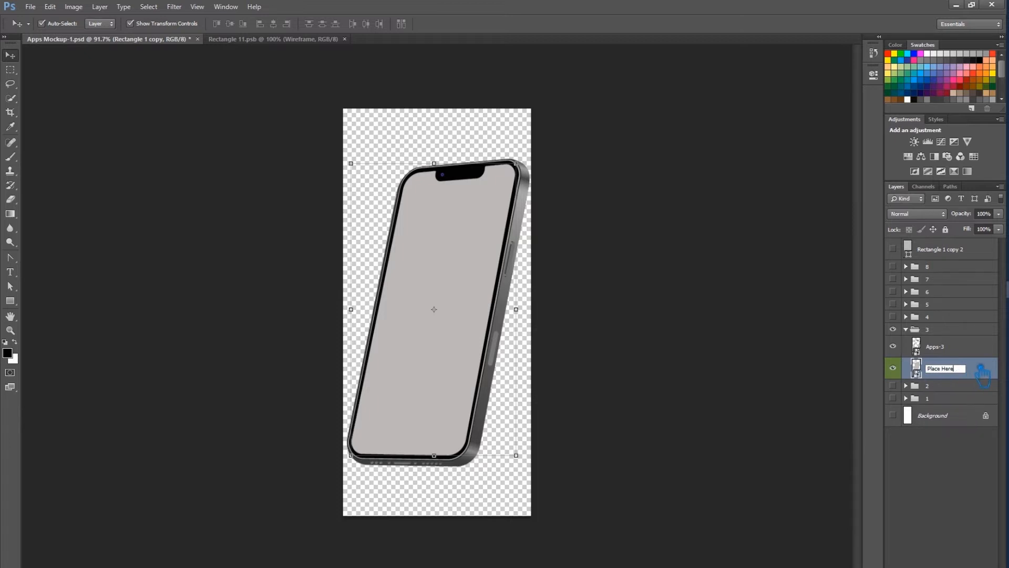
key(Return)
Step: Open the contents of the Place Here smart object and delete the gray rectangle from it
double_click(916, 368)
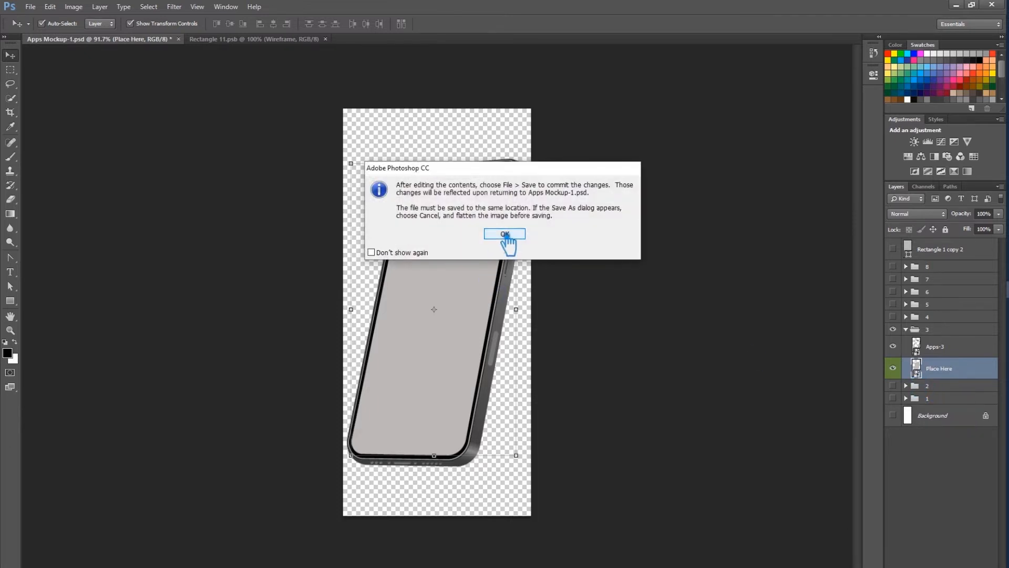
click(502, 231)
key(Delete)
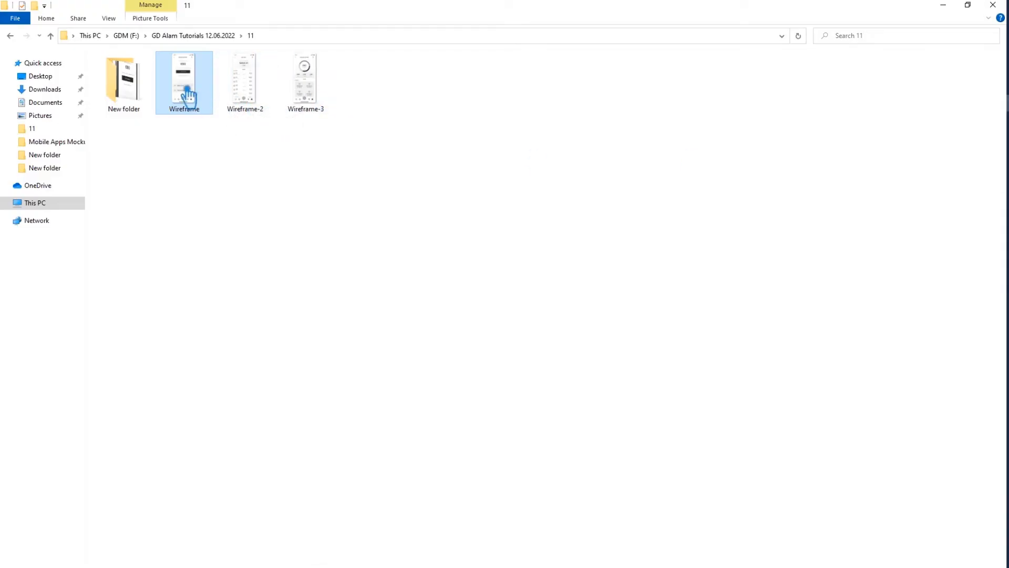
Step: Place the Wireframe image from folder 11 into the smart object, then save and close its contents
drag(187, 100, 999, 291)
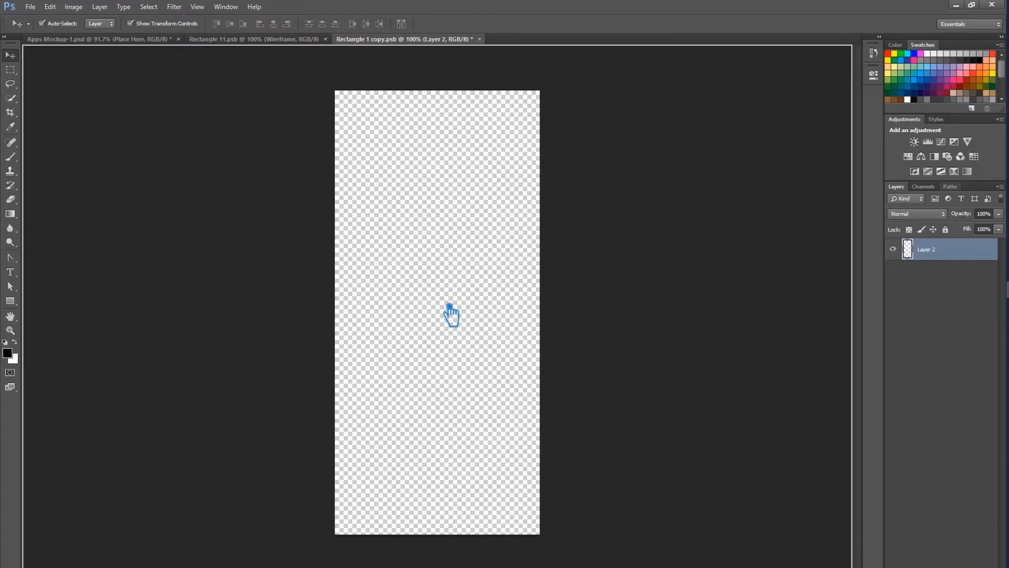
drag(451, 314, 448, 311)
click(552, 23)
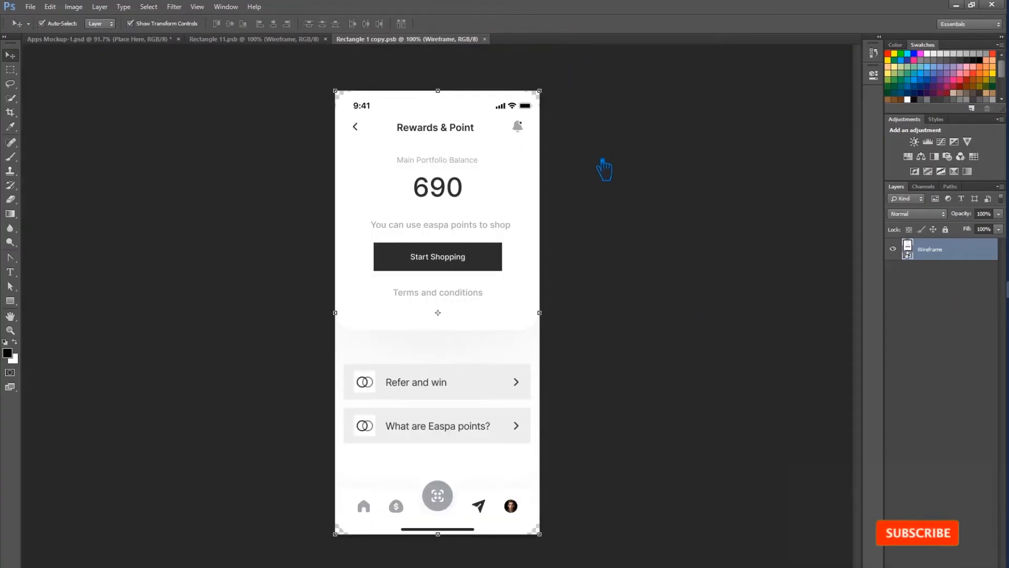
click(485, 39)
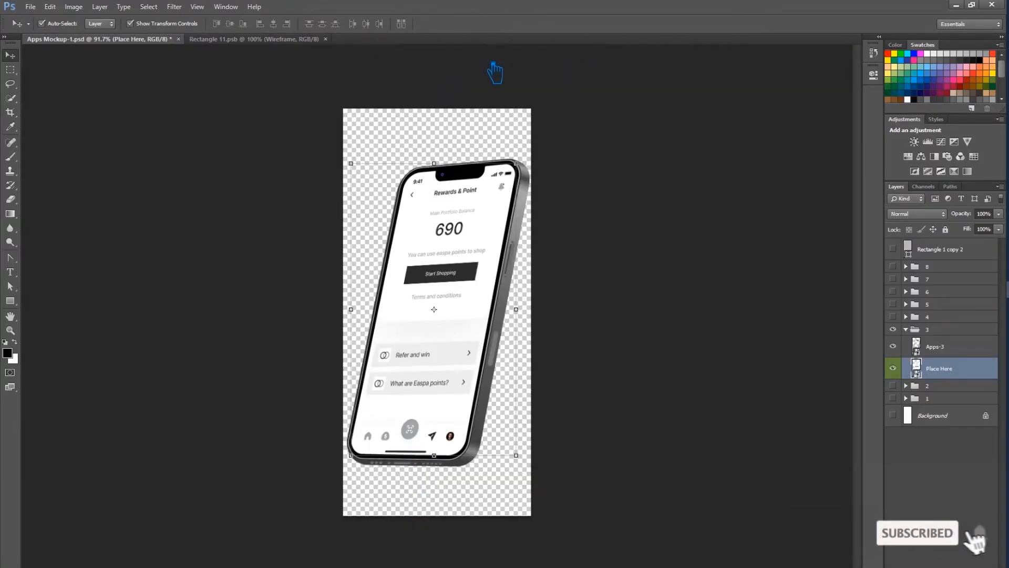
Step: Save the mockup document and export it for web as a PNG-24 named Apps-Mockup-2
click(613, 261)
key(ctrl+s)
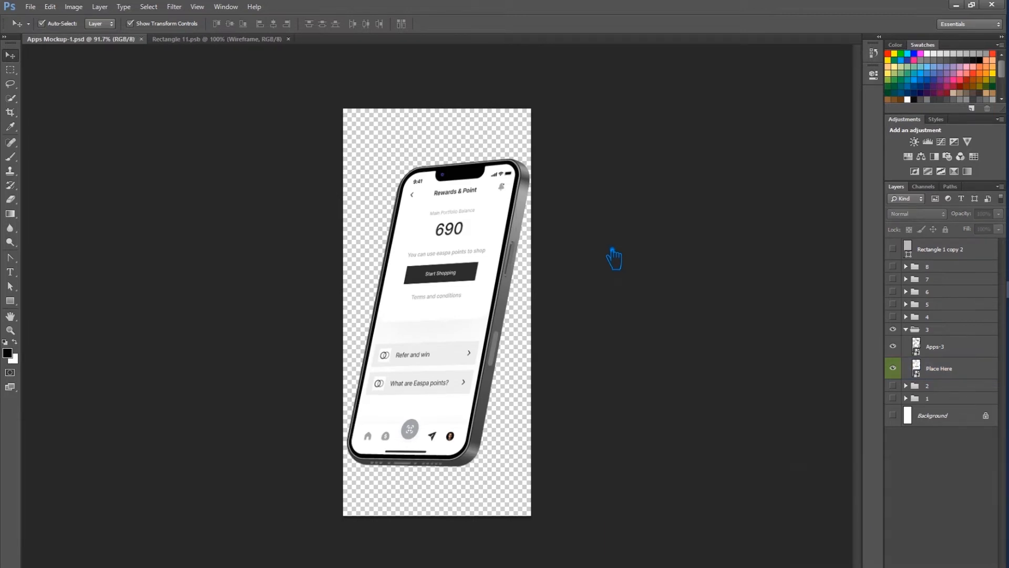
key(ctrl+alt+shift+s)
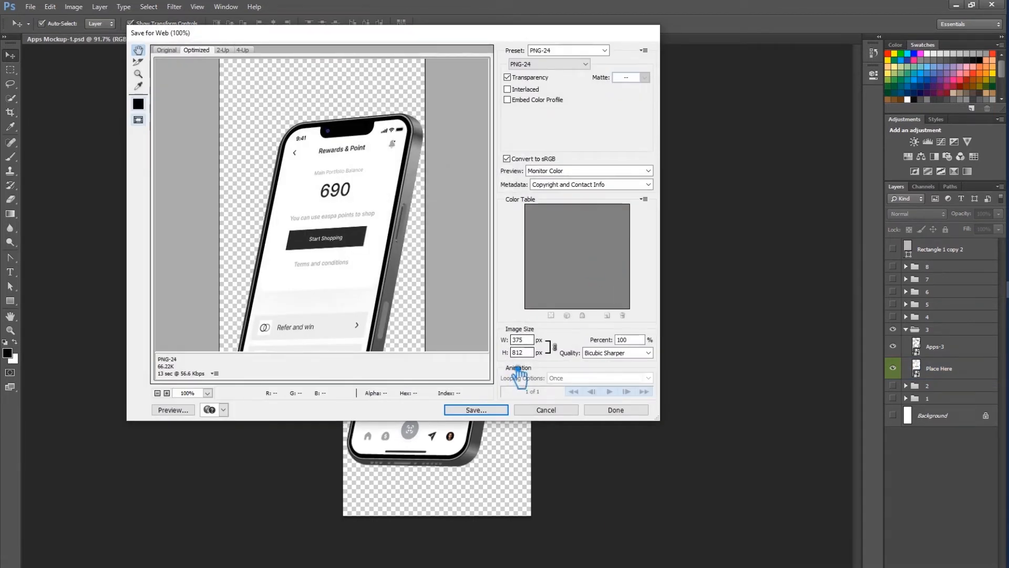
click(480, 410)
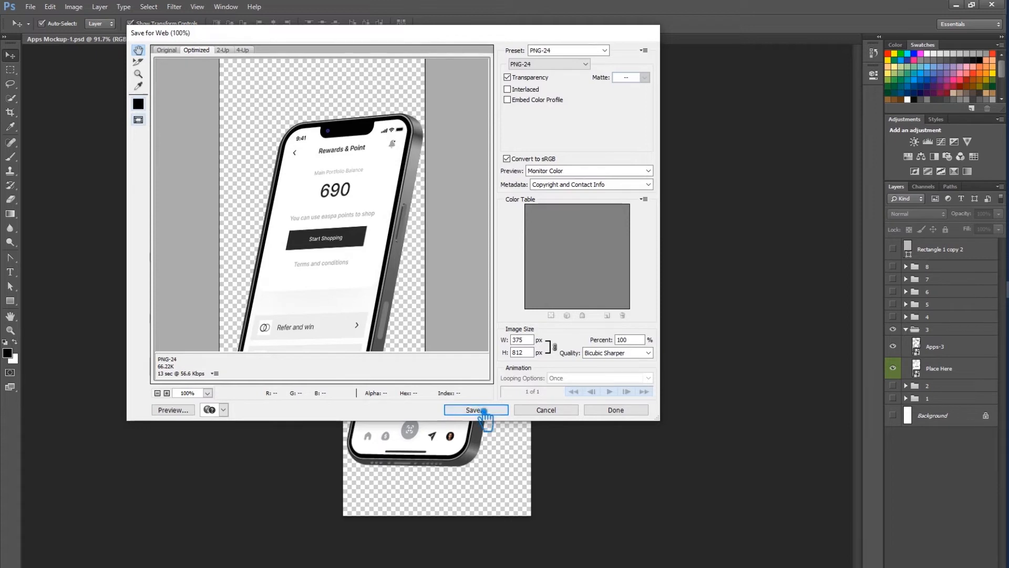
double_click(296, 245)
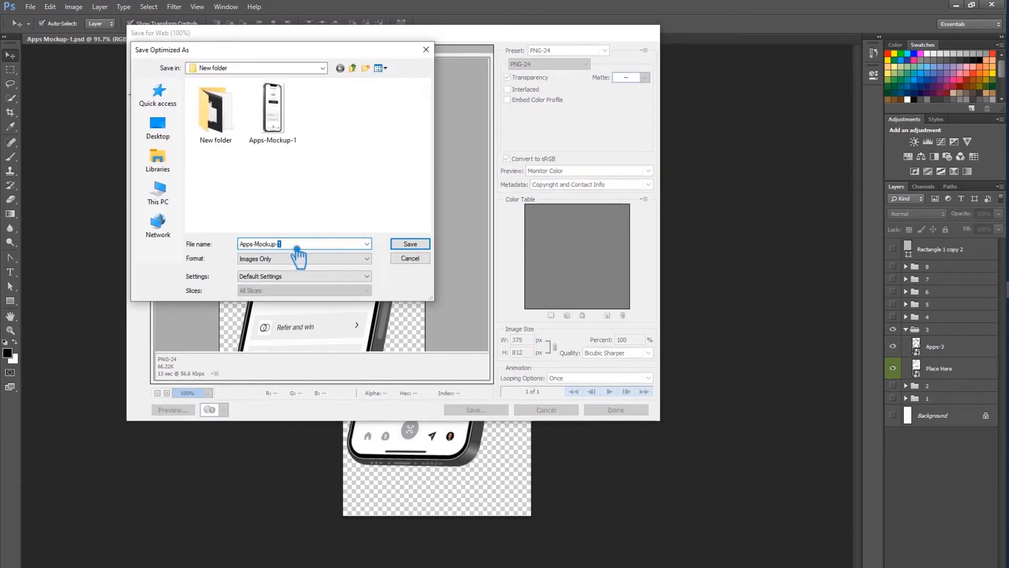
text(2)
click(425, 245)
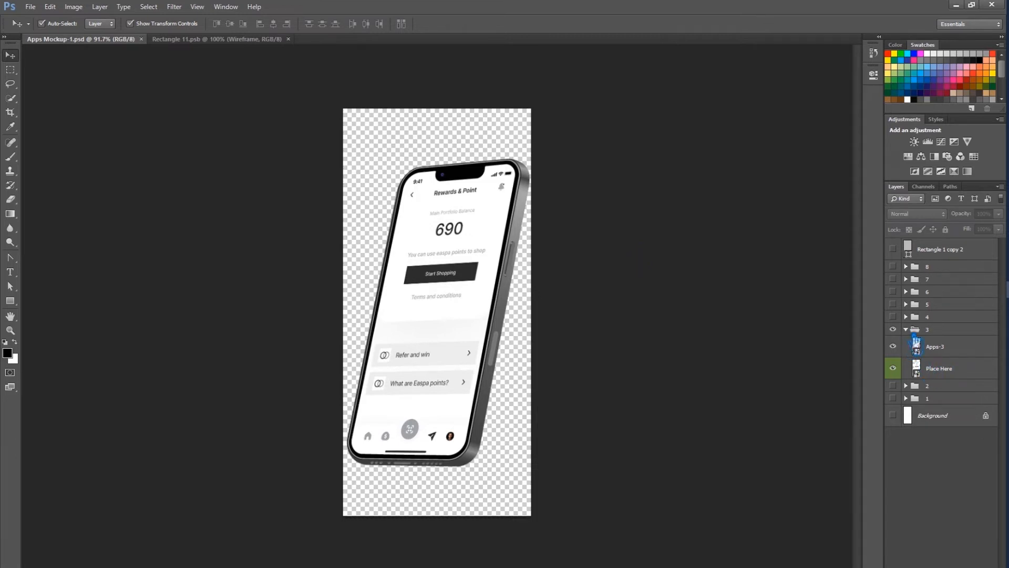
Step: Collapse and hide group 3, and preview the phone in group 4
click(907, 330)
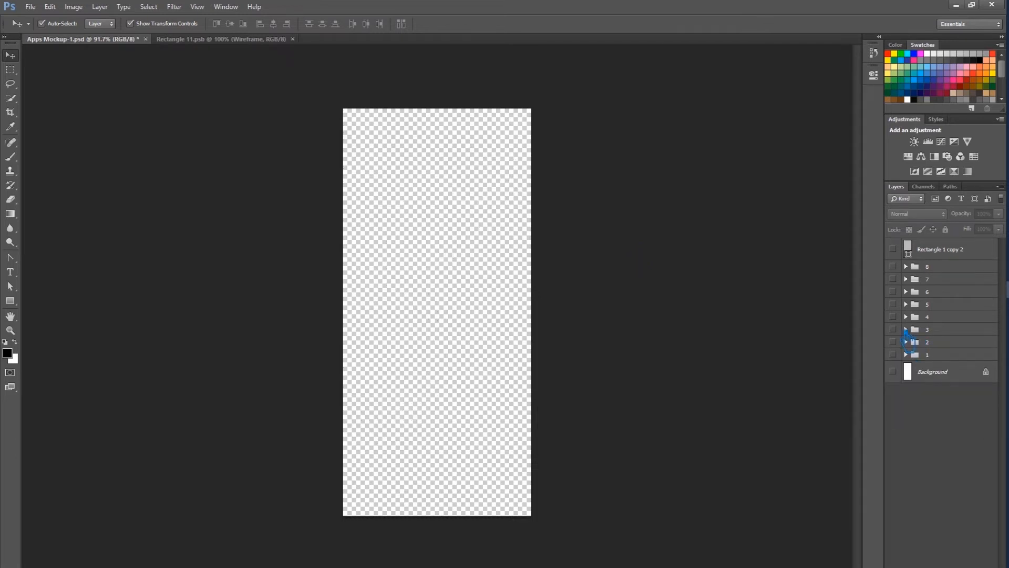
click(940, 318)
click(893, 316)
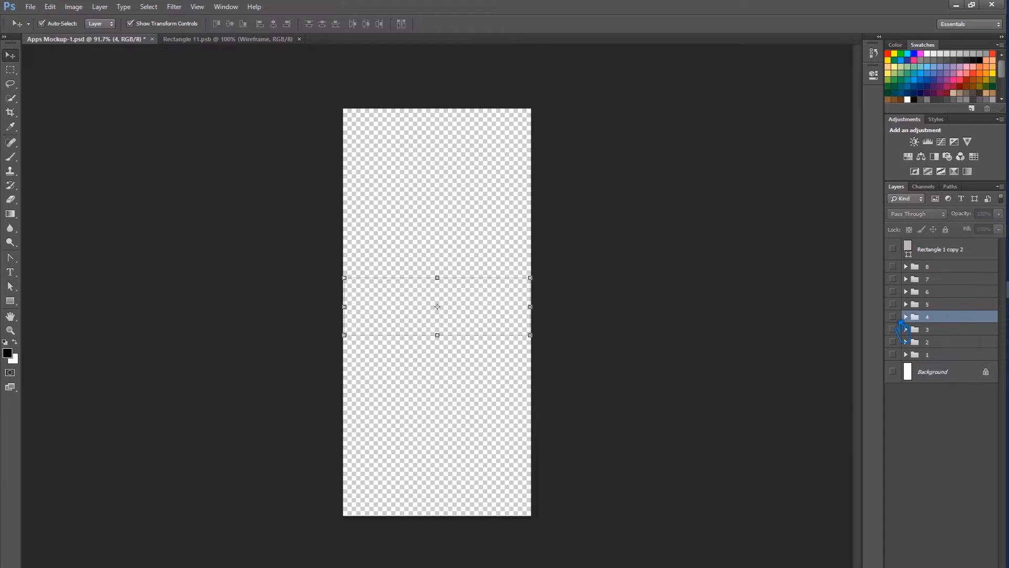
Step: Preview the phones in groups 5, 6, 7 and 8 one at a time, hiding each again
click(941, 305)
click(893, 304)
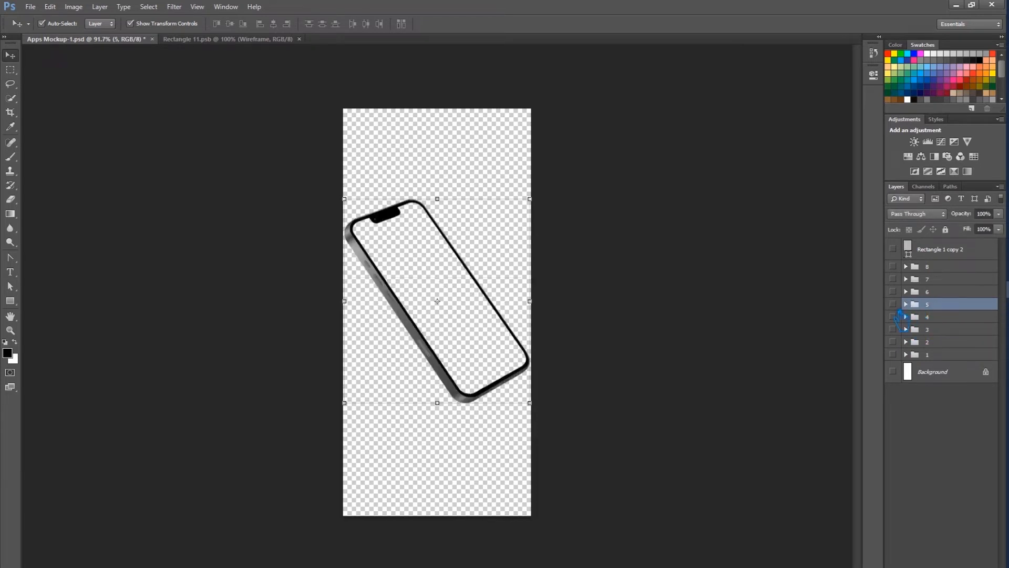
click(893, 303)
click(940, 292)
click(893, 291)
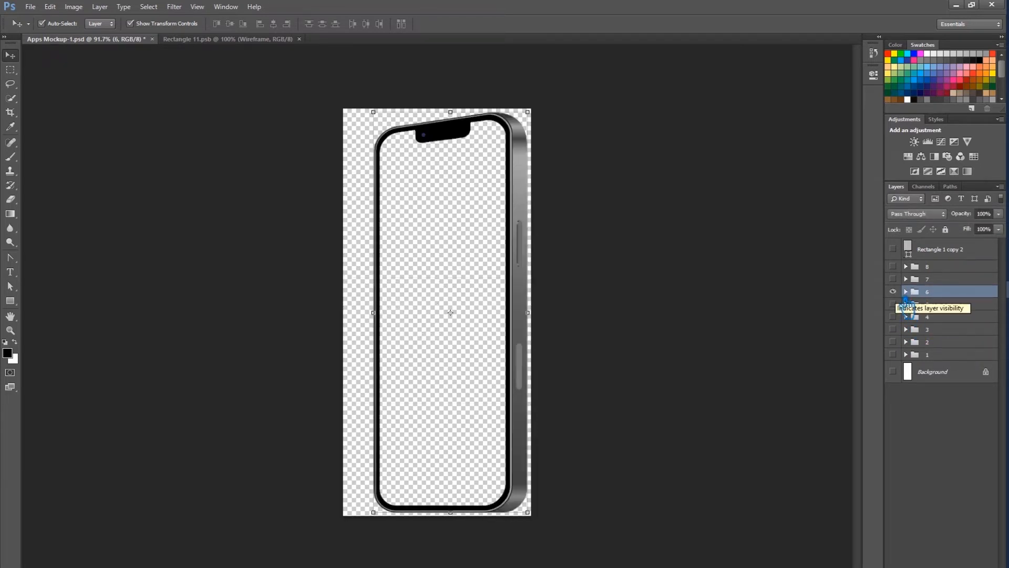
click(893, 292)
click(938, 279)
click(893, 279)
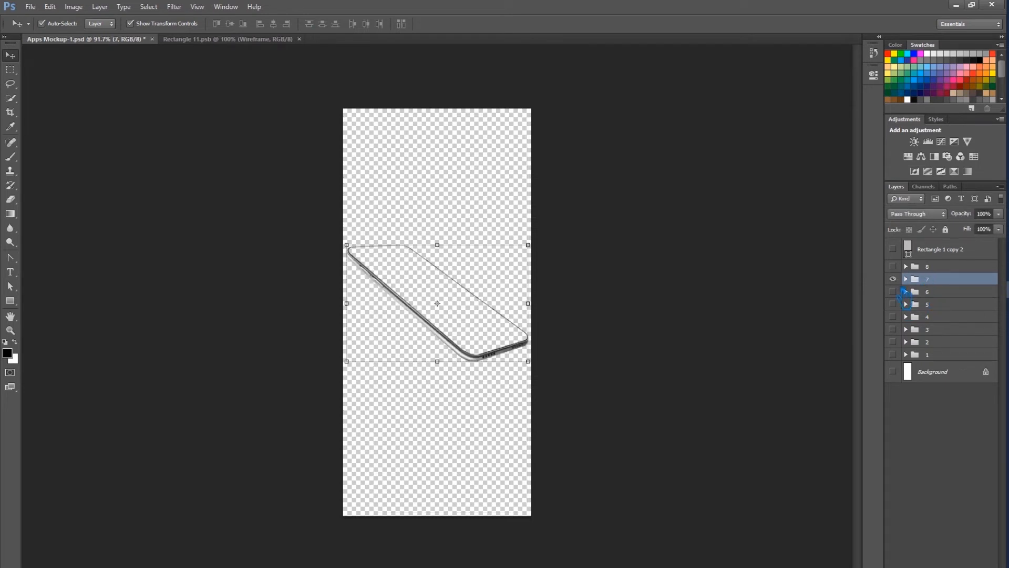
click(893, 279)
click(941, 267)
click(893, 266)
click(893, 266)
Step: Compare the phones in groups 5 and 4, leave only group 5 visible, and save the document
click(941, 304)
click(893, 304)
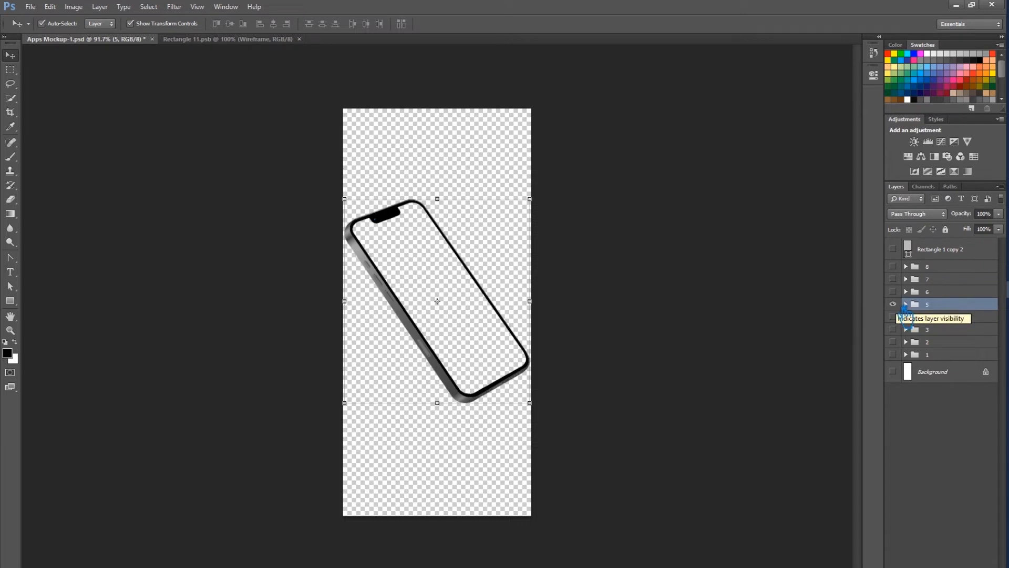
click(893, 304)
click(893, 316)
click(893, 317)
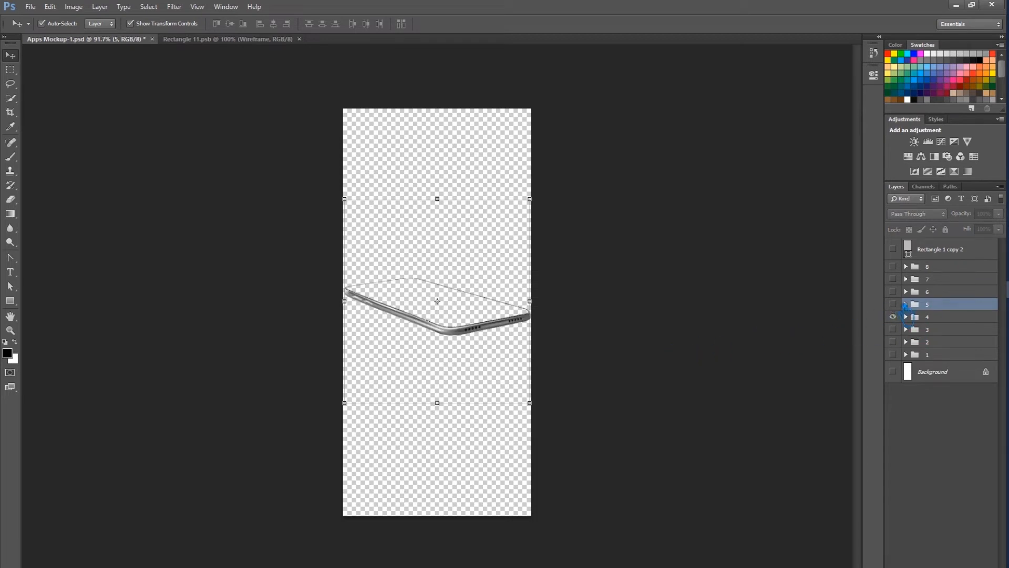
click(893, 317)
click(893, 304)
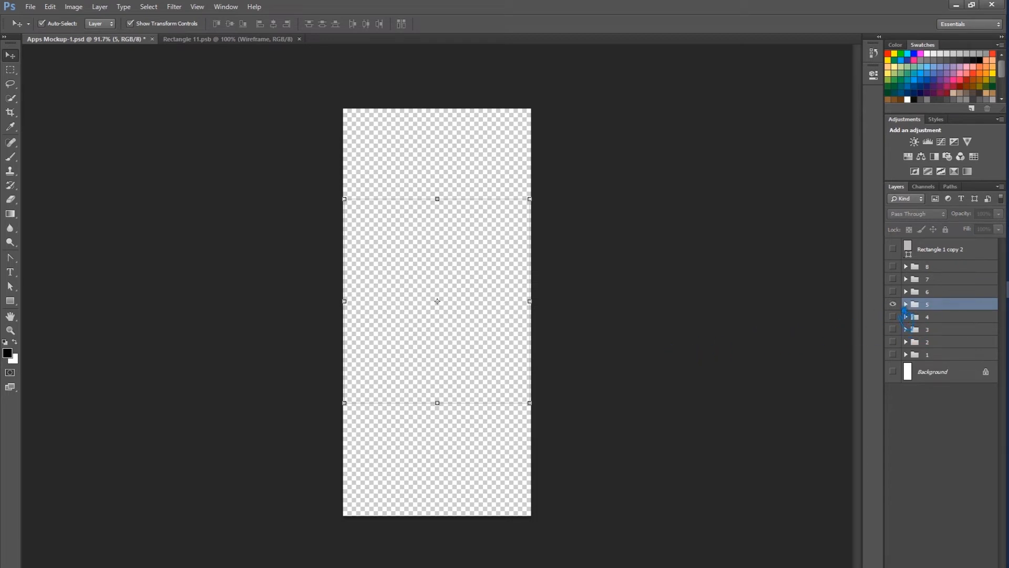
click(657, 331)
Step: Duplicate Rectangle 1 copy 2 as a hidden spare and move the visible original into group 5 behind the phone
click(940, 254)
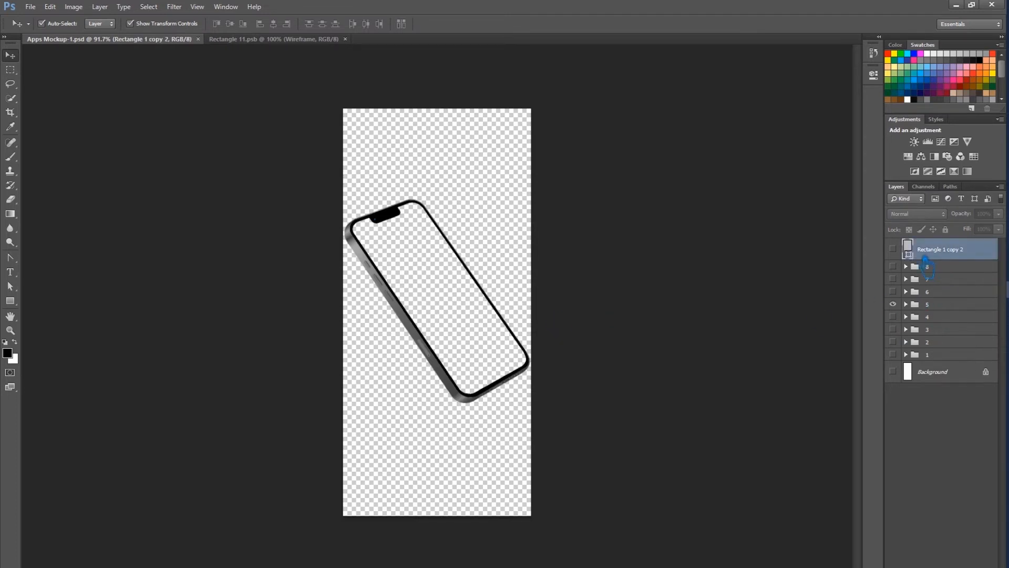
click(893, 249)
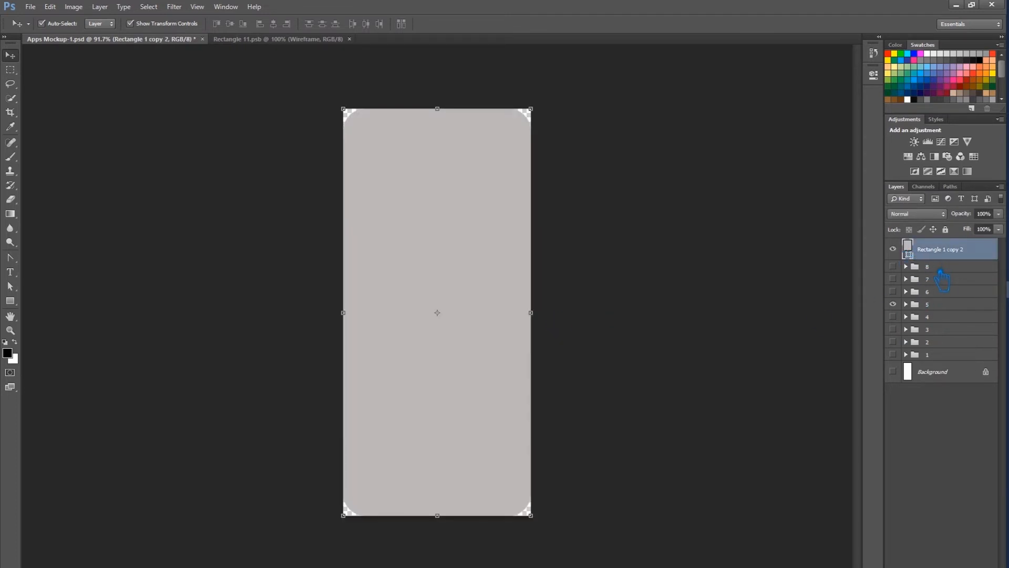
key(ctrl+j)
click(893, 249)
click(893, 270)
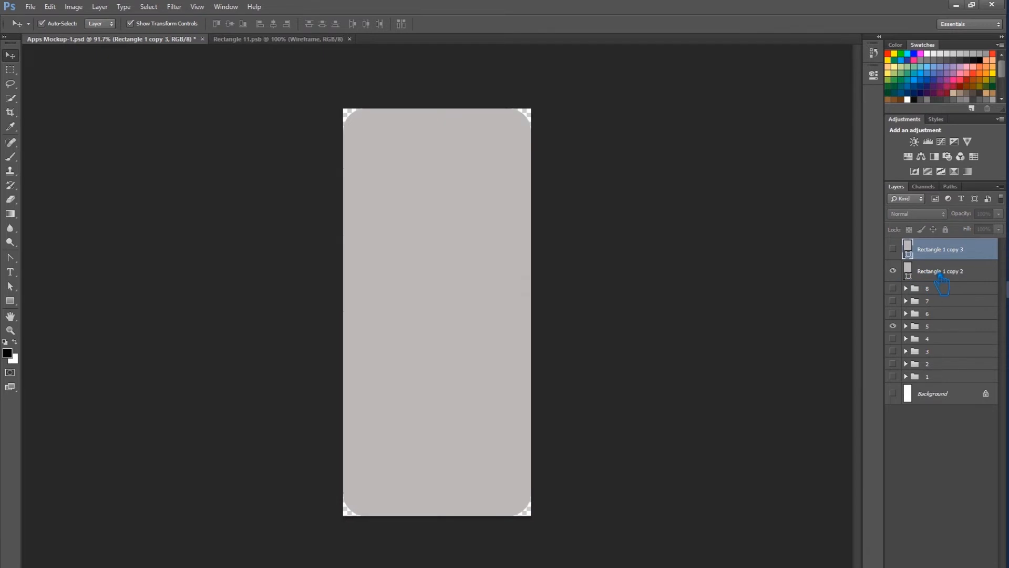
click(941, 273)
drag(941, 277, 949, 334)
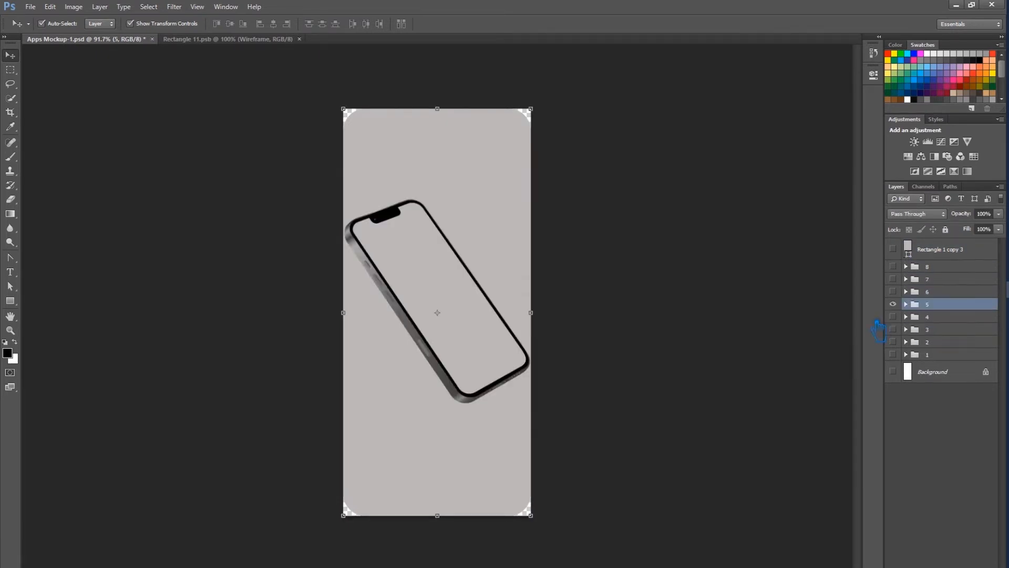
right_click(929, 302)
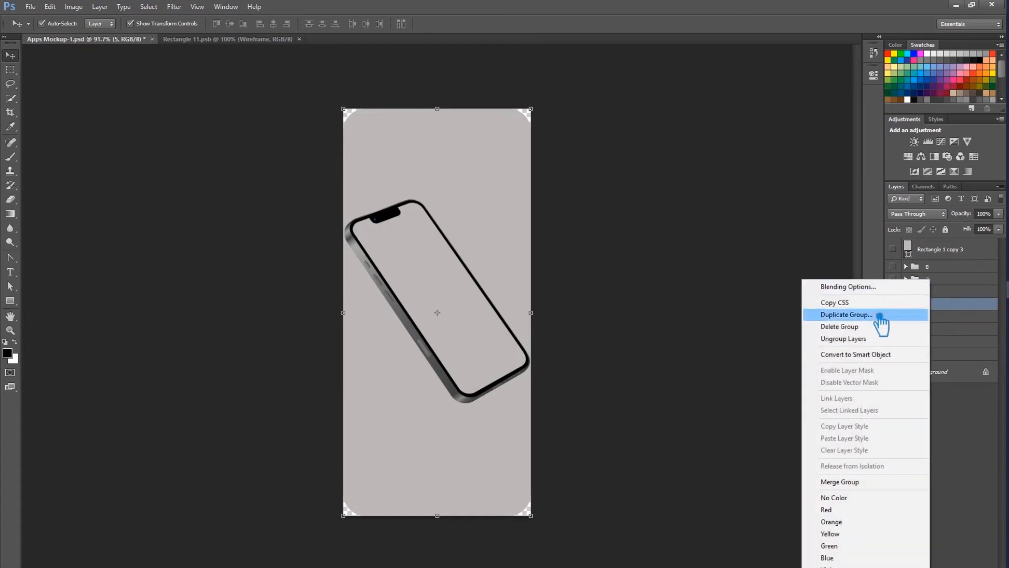
click(882, 355)
key(ctrl+t)
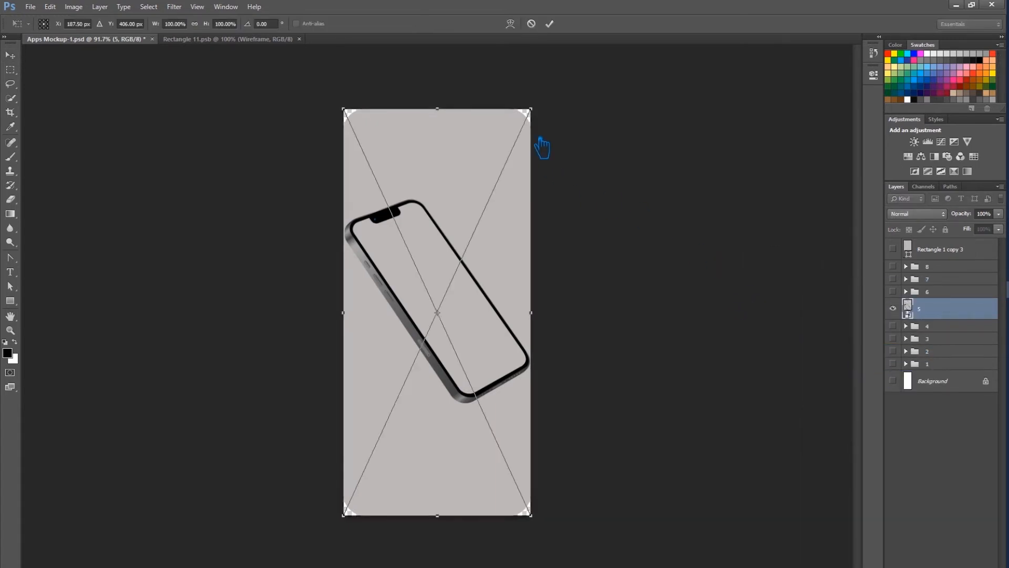
drag(543, 128, 531, 168)
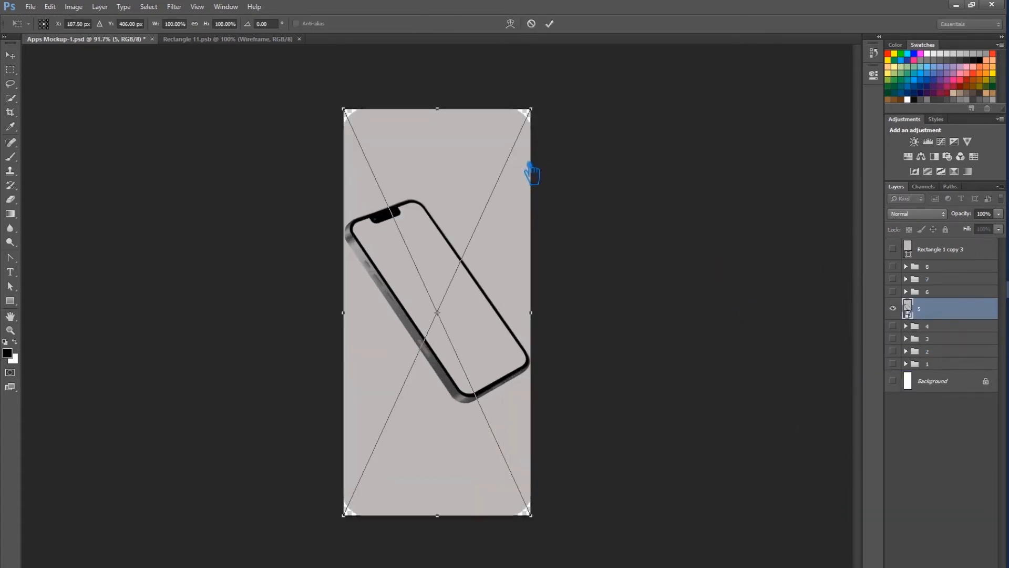
click(549, 24)
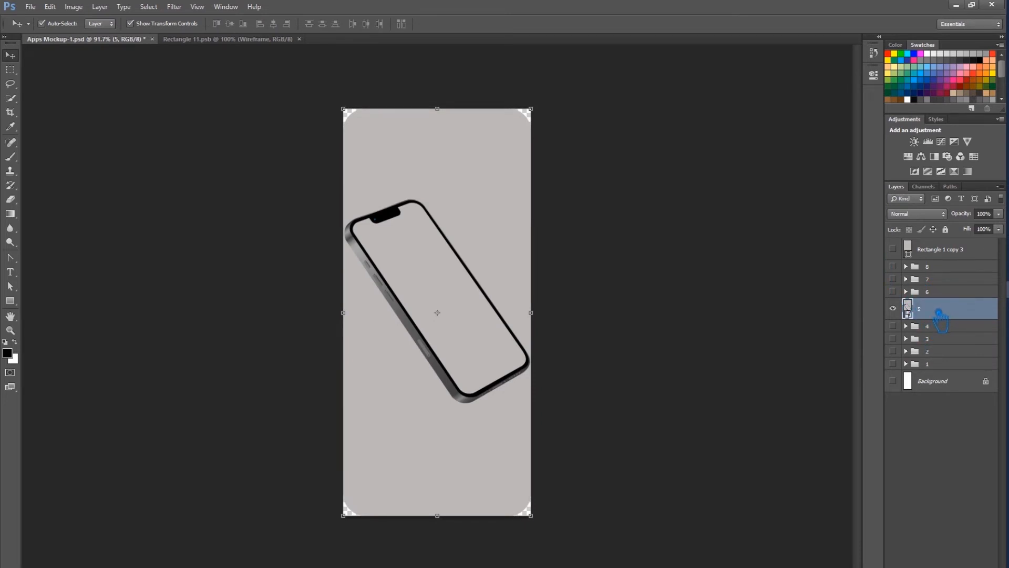
click(705, 318)
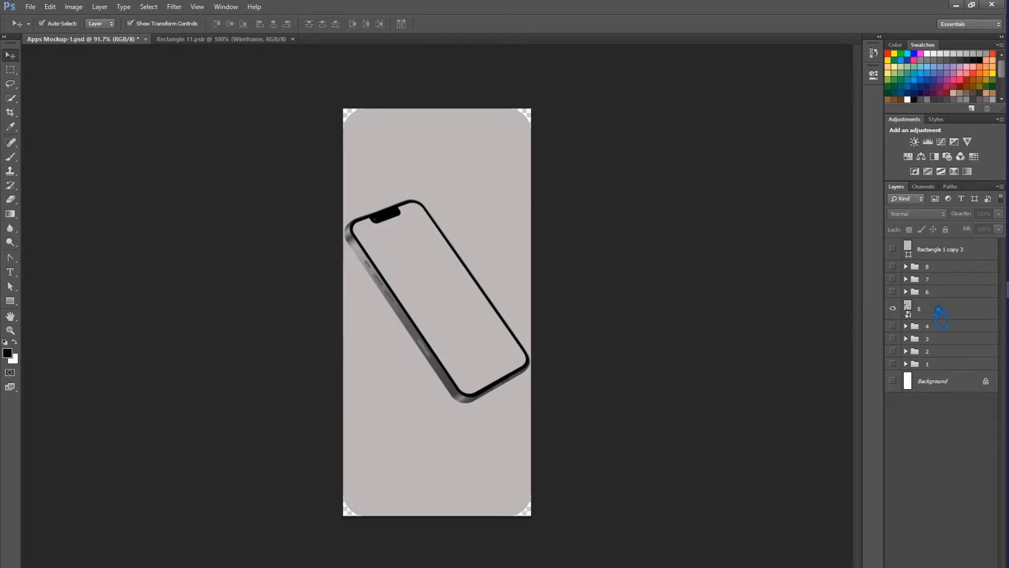
click(894, 308)
click(894, 309)
key(ctrl+alt+z)
key(ctrl+alt+z)
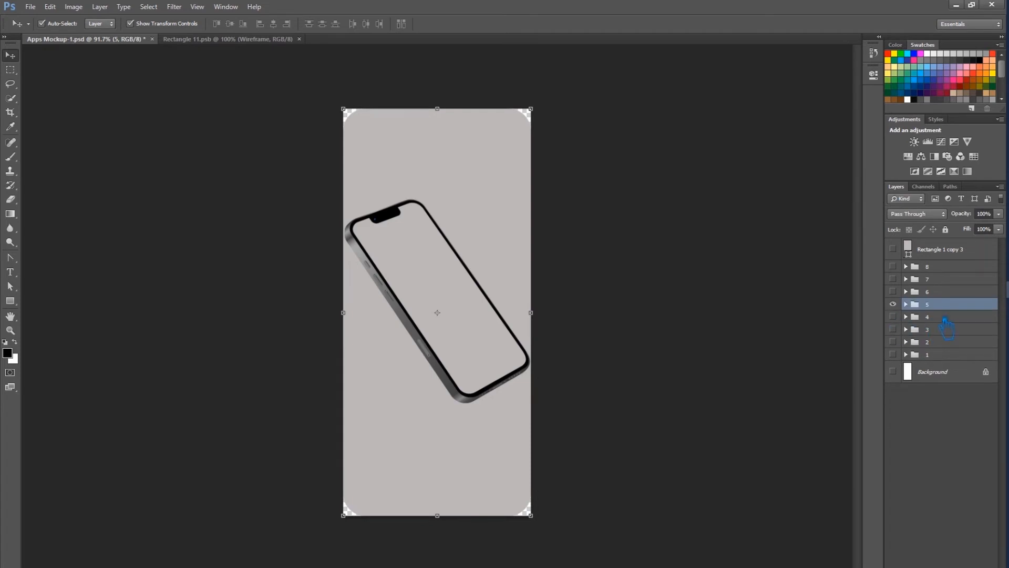
Step: Convert the Rectangle 1 copy 2 layer inside group 5 to a smart object
click(906, 304)
click(952, 344)
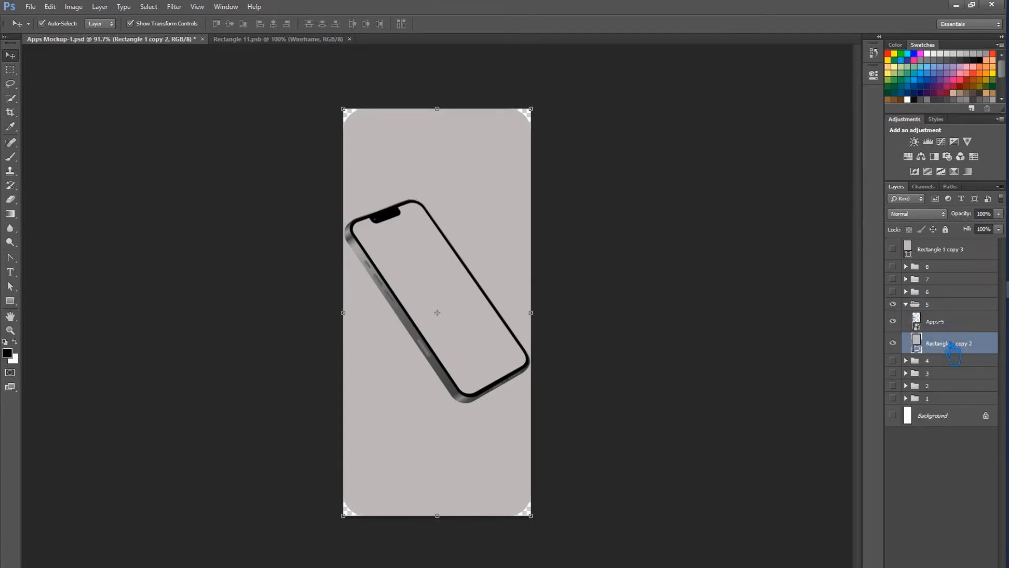
right_click(952, 350)
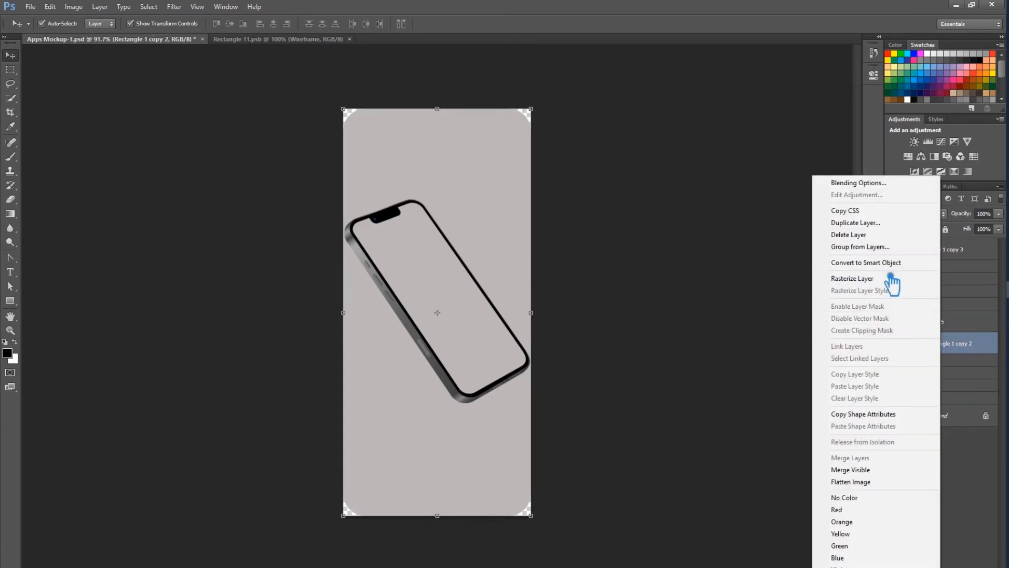
click(827, 263)
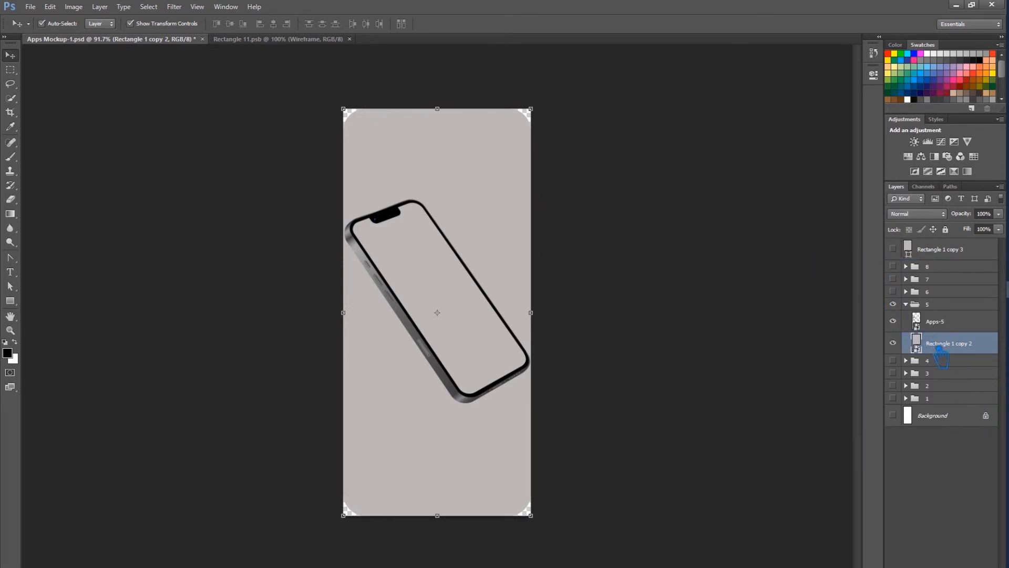
Step: Rotate the rectangle to about -34° and scale it to about 61% so its long edge runs parallel to the phone
key(ctrl+t)
drag(541, 117, 436, 190)
drag(417, 371, 439, 349)
scroll(442, 315, up, 5)
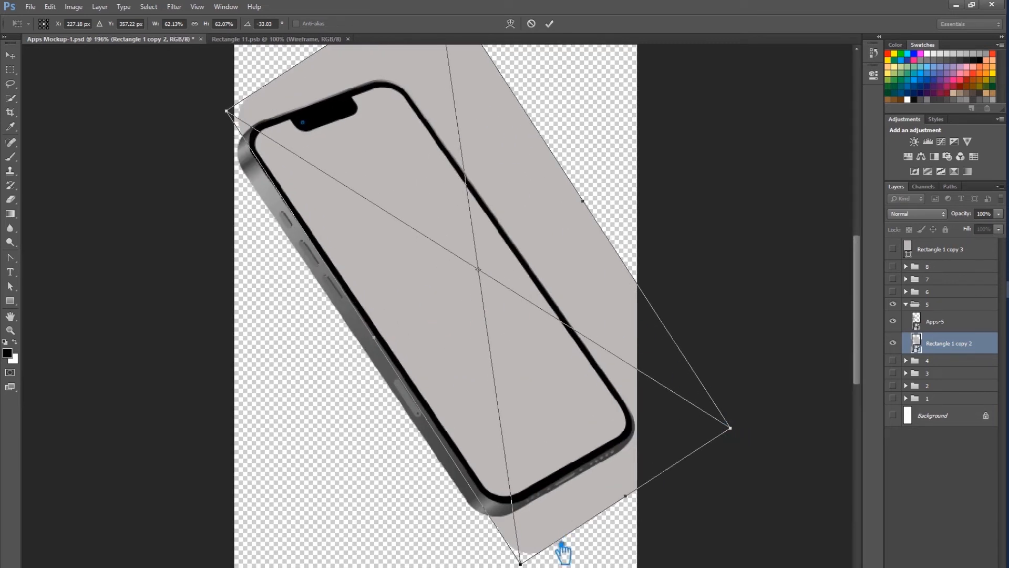
drag(426, 213, 426, 206)
drag(522, 559, 525, 550)
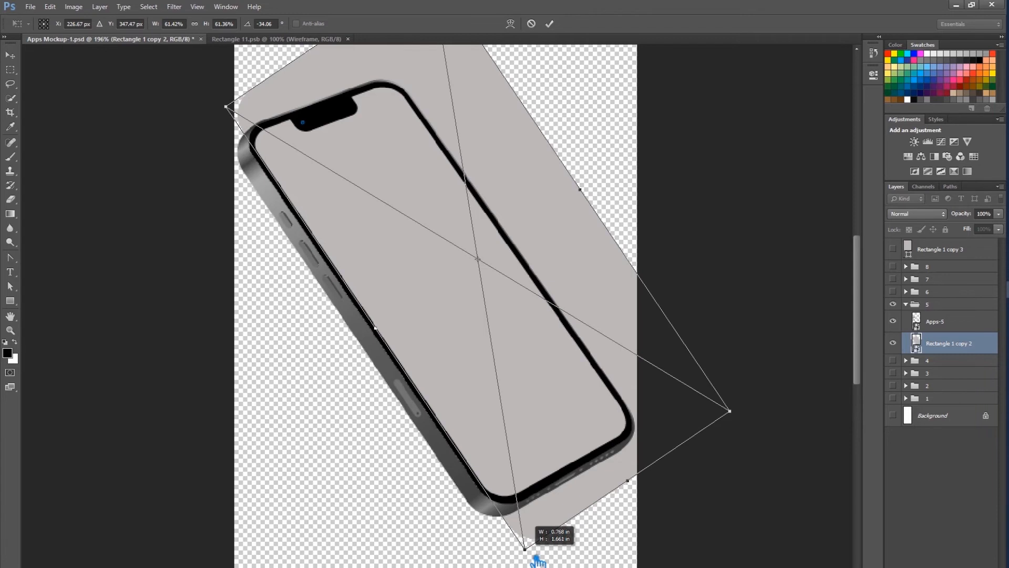
Step: Align the rectangle's upper-left corner and long edge with the phone's screen and scale it down to about 53%
drag(369, 179, 389, 215)
key(Left)
key(Left)
key(Left)
key(Left)
key(Left)
key(Left)
key(Left)
key(Up)
key(Up)
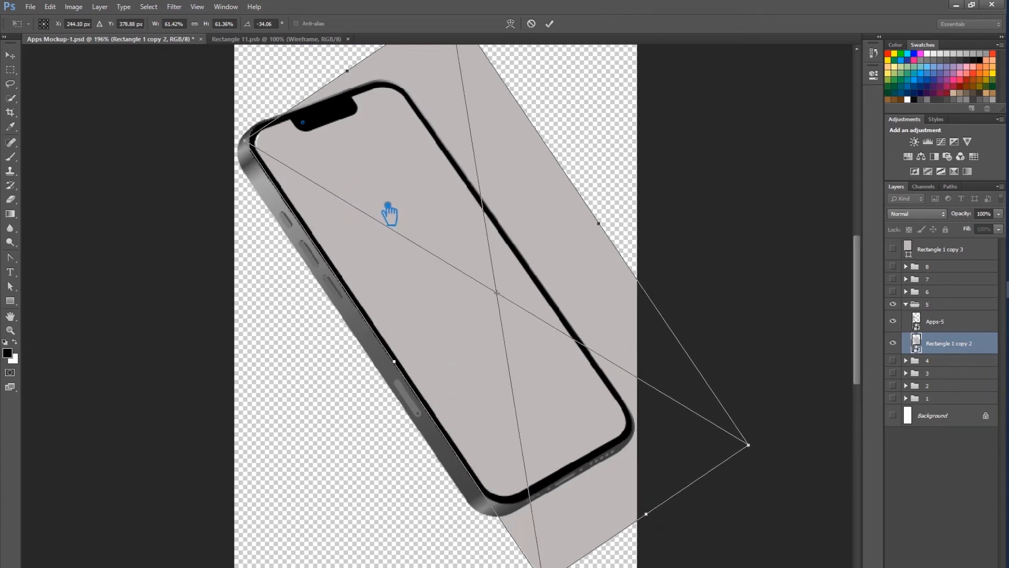
scroll(636, 196, down, 3)
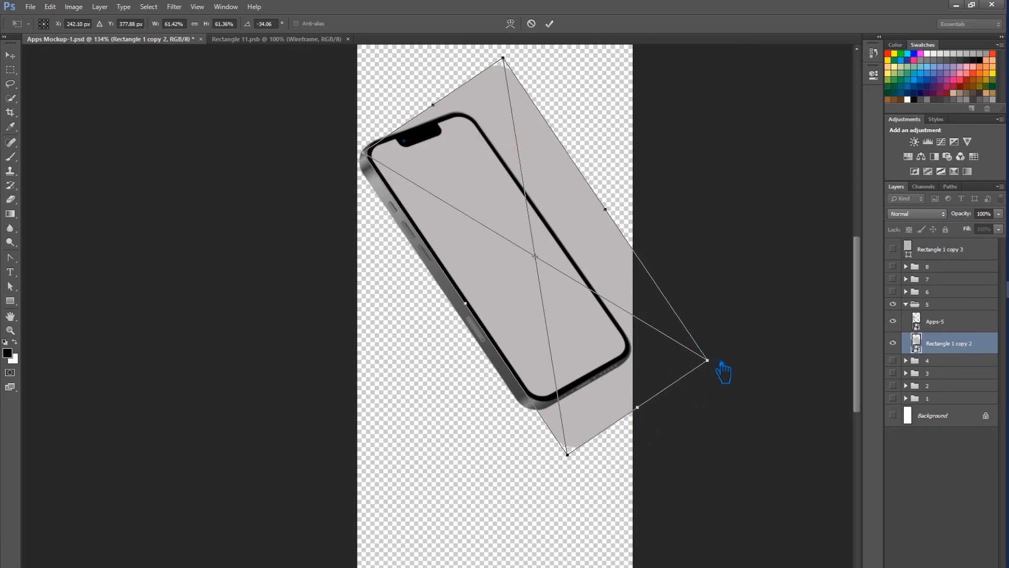
drag(716, 374, 648, 374)
click(549, 24)
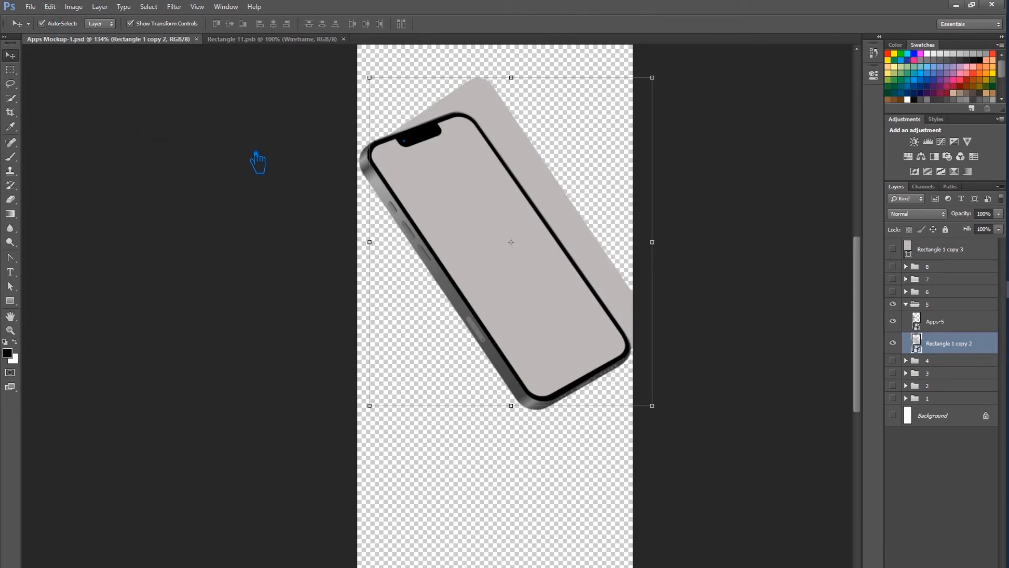
Step: Distort the rectangle, pulling its corners roughly onto the corners of the phone's screen
click(50, 6)
mouse_move(94, 224)
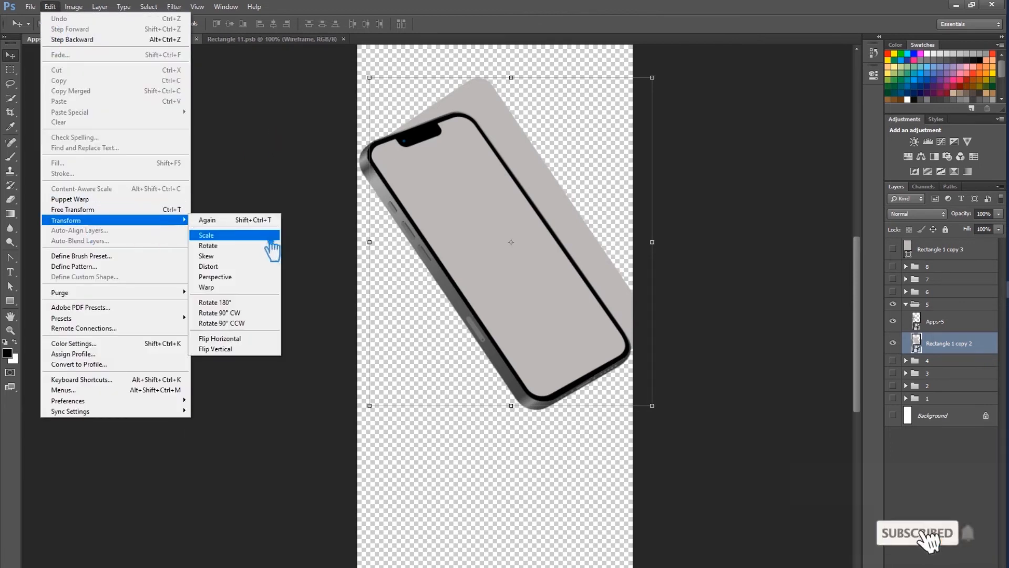
click(254, 269)
drag(494, 74, 475, 114)
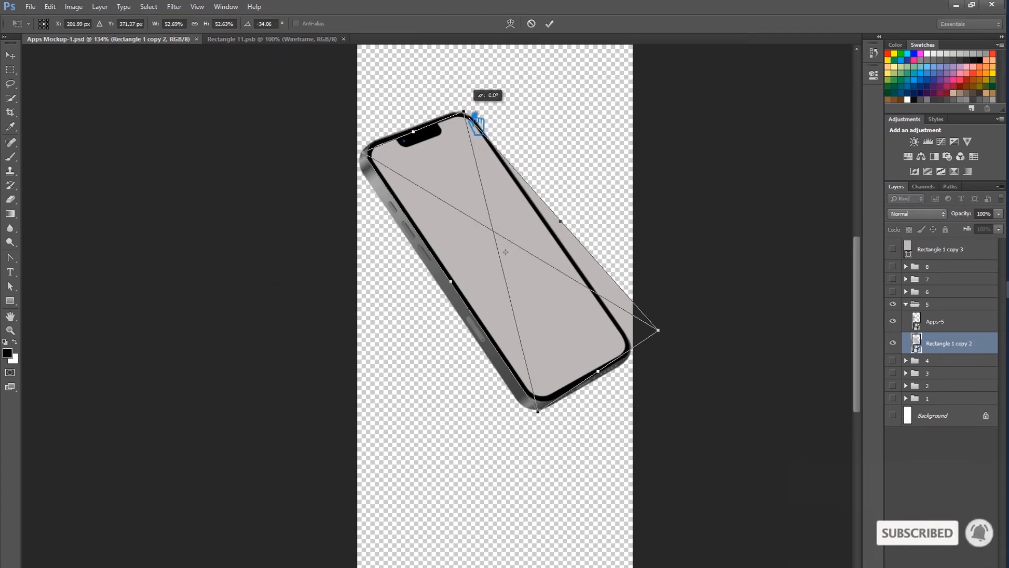
drag(375, 158, 373, 153)
drag(652, 337, 625, 342)
Step: Refine the distorted corners so the rectangle fills the phone's screen within the black bezel, and apply the transform
scroll(460, 83, up, 3)
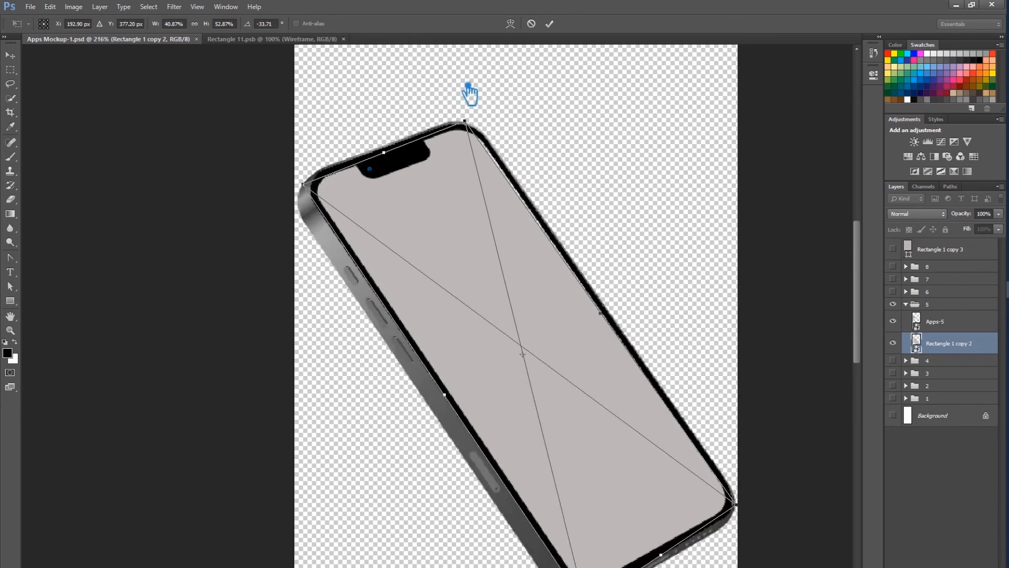
scroll(460, 83, up, 4)
drag(422, 107, 430, 116)
drag(162, 272, 400, 182)
drag(200, 203, 208, 199)
drag(412, 326, 315, 105)
drag(604, 505, 374, 187)
drag(568, 500, 393, 297)
drag(402, 403, 401, 364)
scroll(402, 367, down, 8)
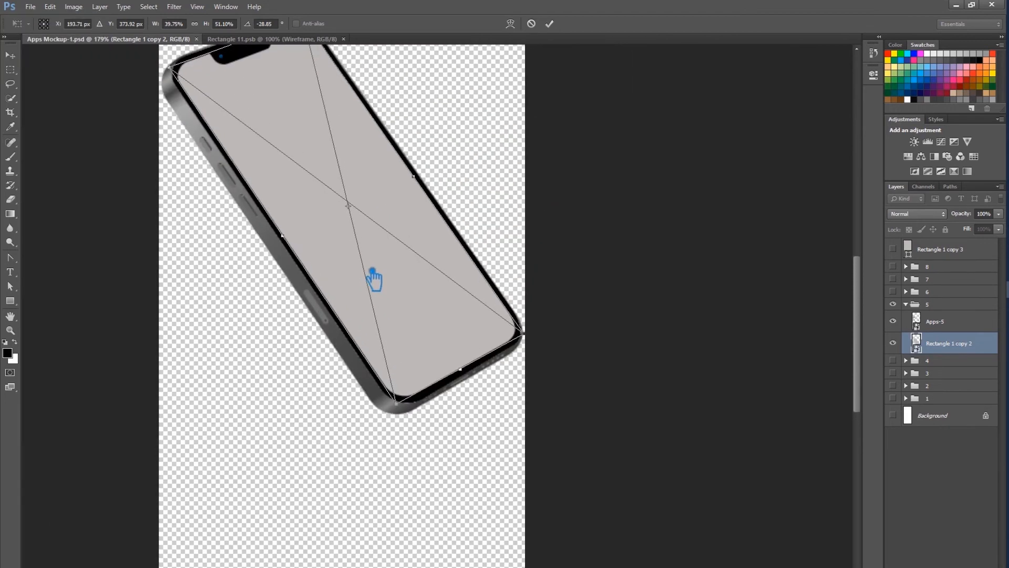
drag(373, 278, 318, 279)
scroll(429, 323, up, 8)
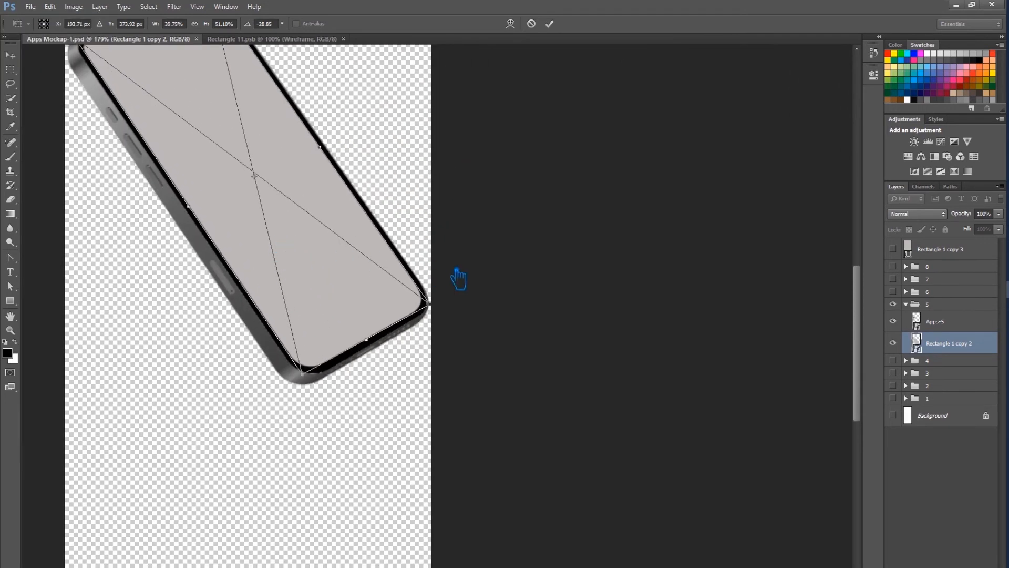
scroll(429, 323, down, 8)
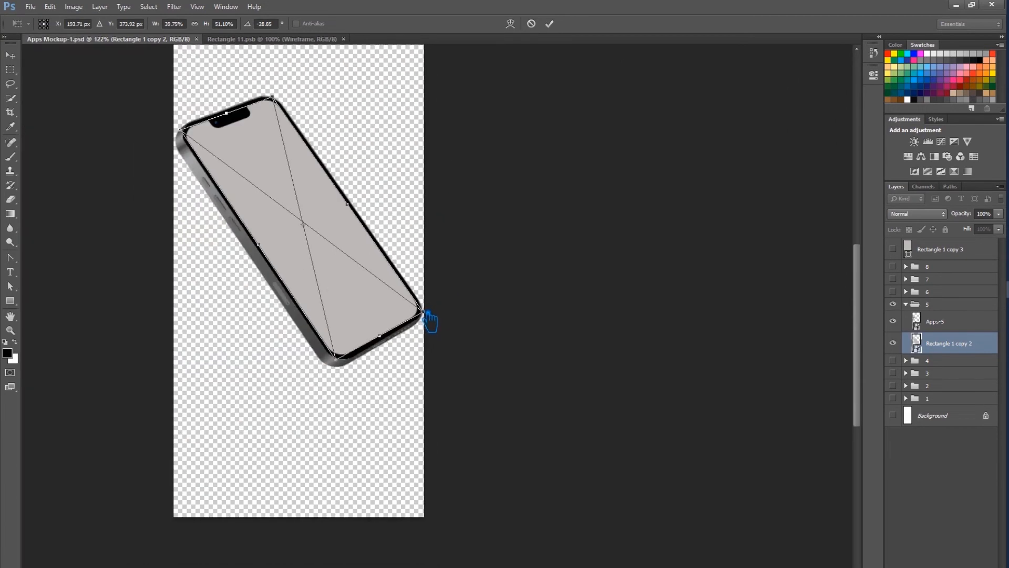
click(549, 24)
click(569, 250)
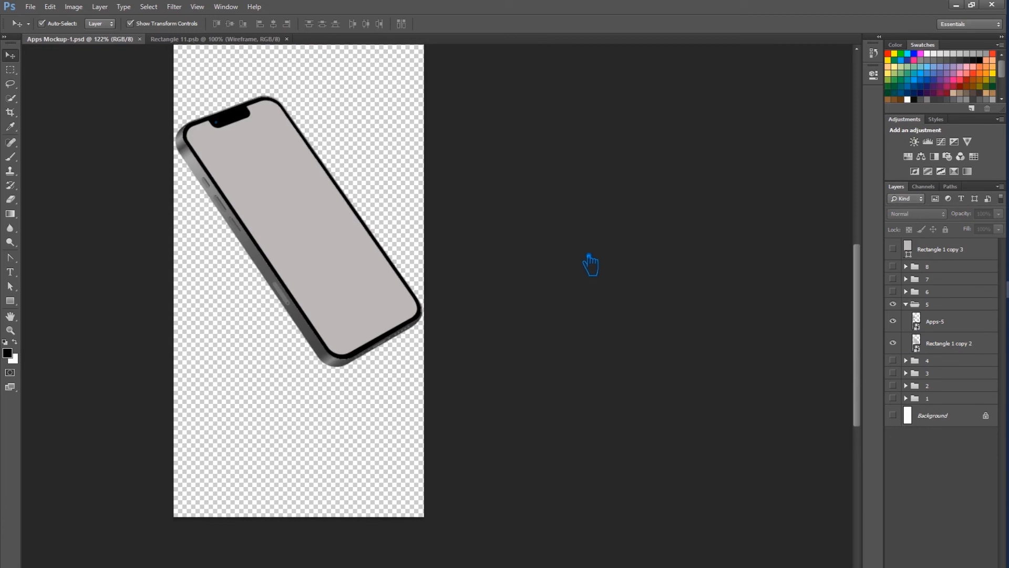
Step: Show and expand group 3 to check the name of its screen placeholder layer, and hide the group again
click(975, 347)
double_click(950, 347)
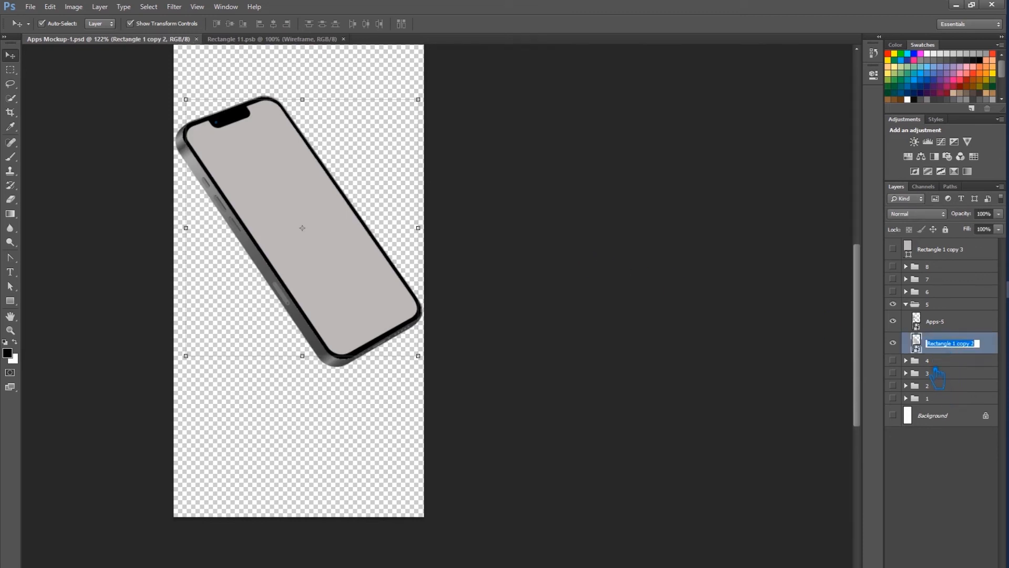
click(937, 361)
click(905, 373)
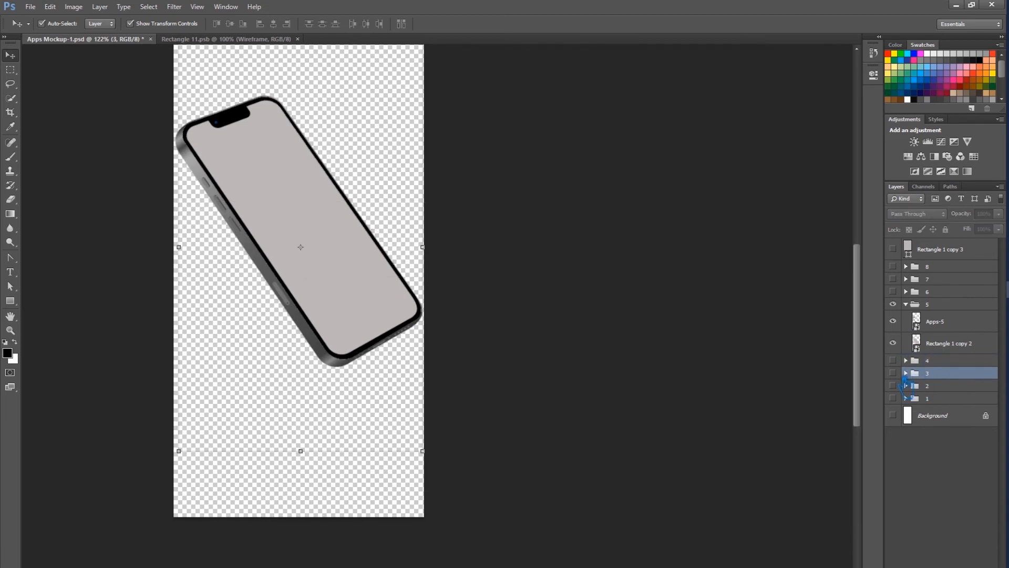
click(892, 373)
click(905, 373)
click(906, 373)
click(906, 373)
double_click(941, 412)
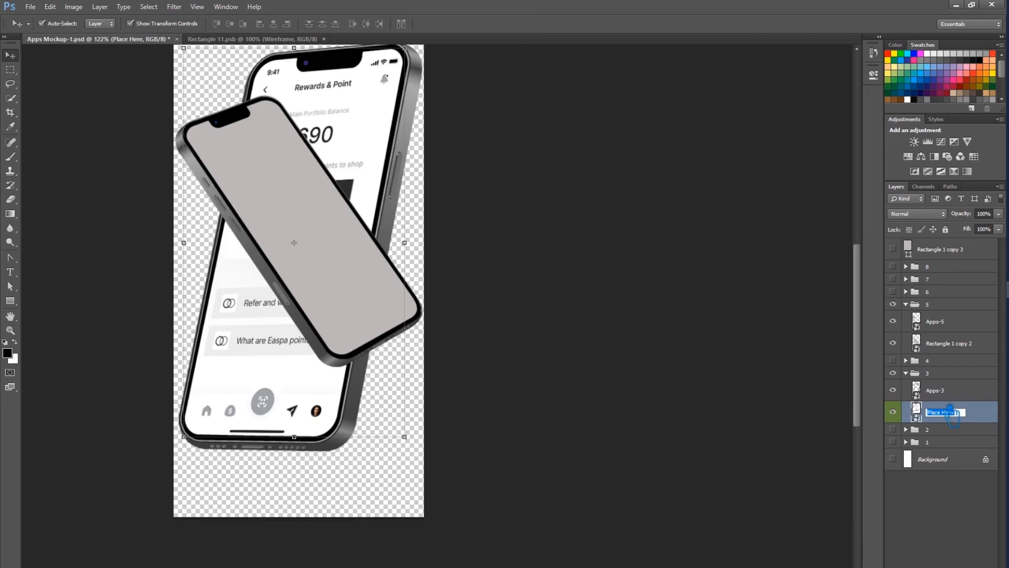
click(950, 389)
click(905, 373)
click(943, 306)
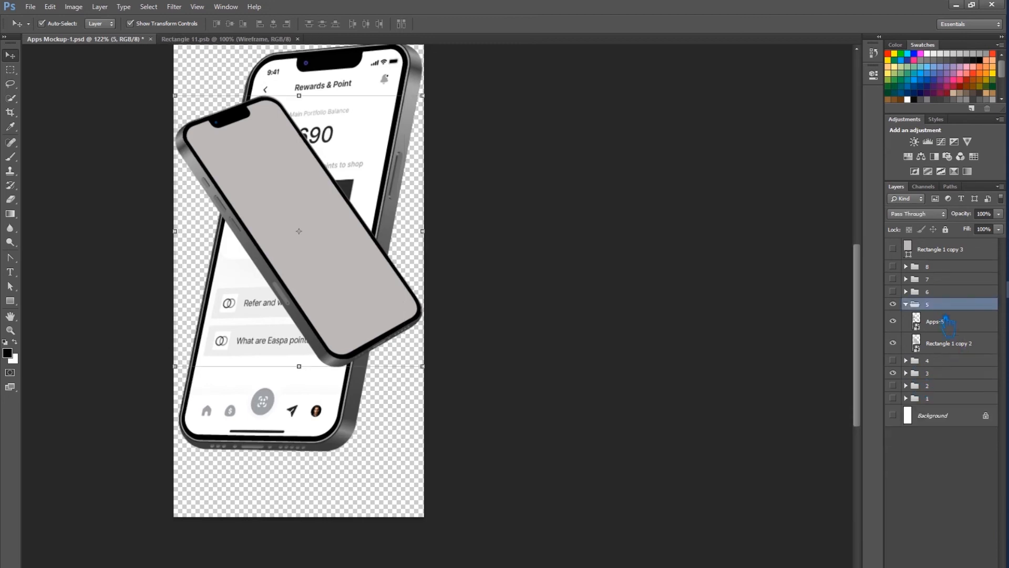
click(958, 347)
double_click(954, 344)
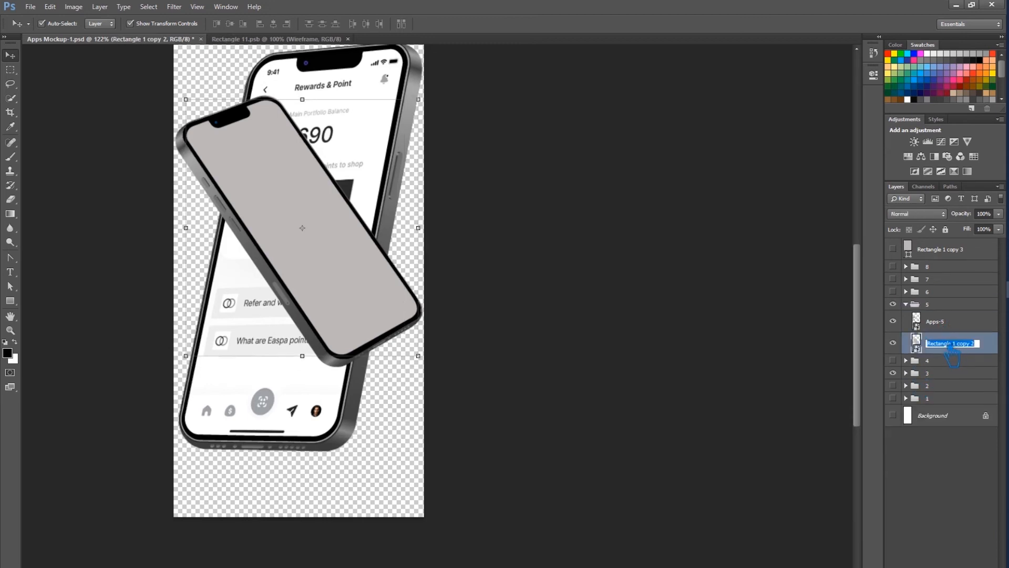
click(892, 372)
Step: Rename the rectangle layer in group 5 to Place Here and give it a green colour label
double_click(954, 344)
text(Place Here)
key(Return)
right_click(917, 359)
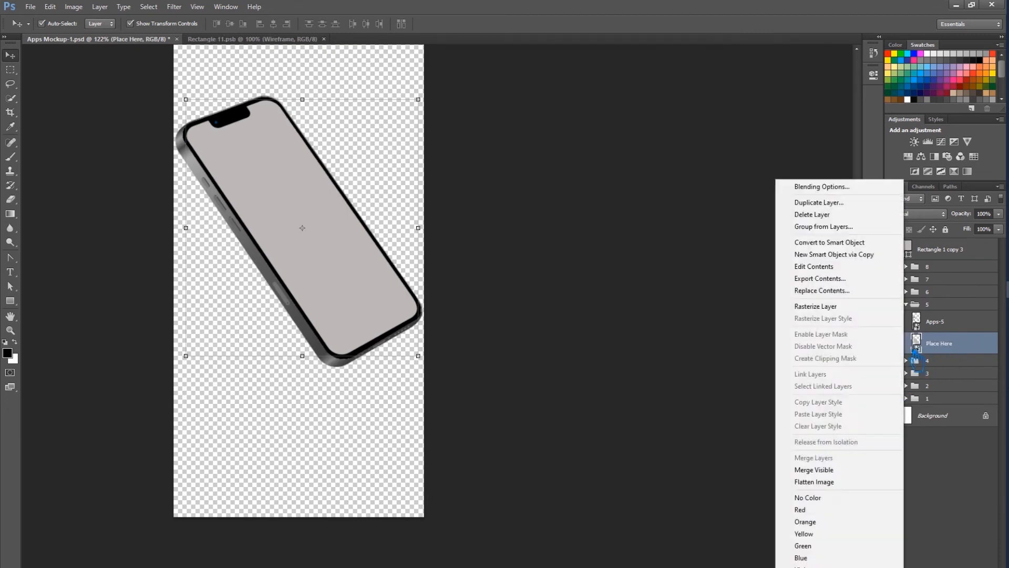
click(810, 547)
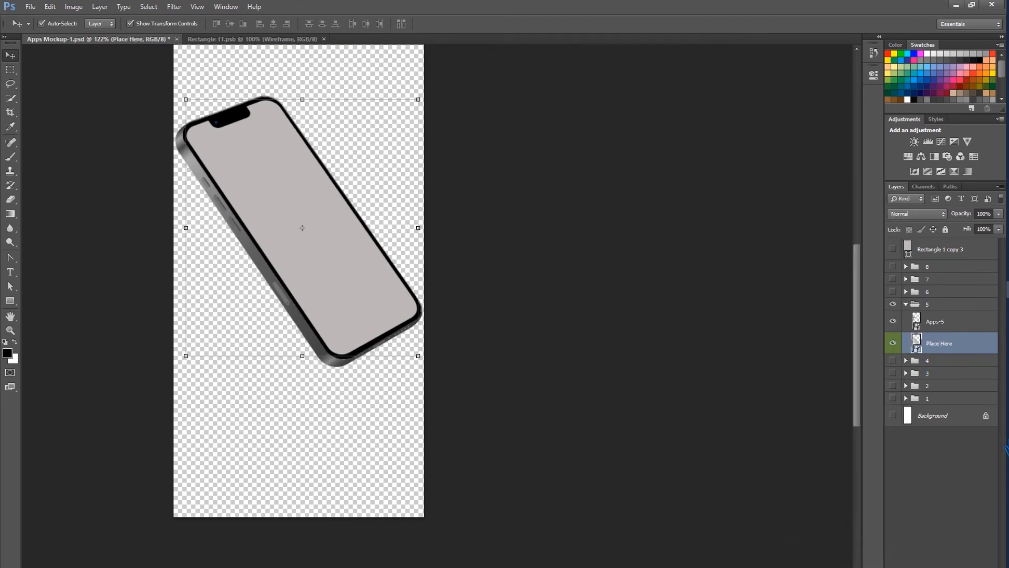
Step: Open the contents of group 5's Place Here smart object and close the Rectangle 11.psb document
double_click(916, 345)
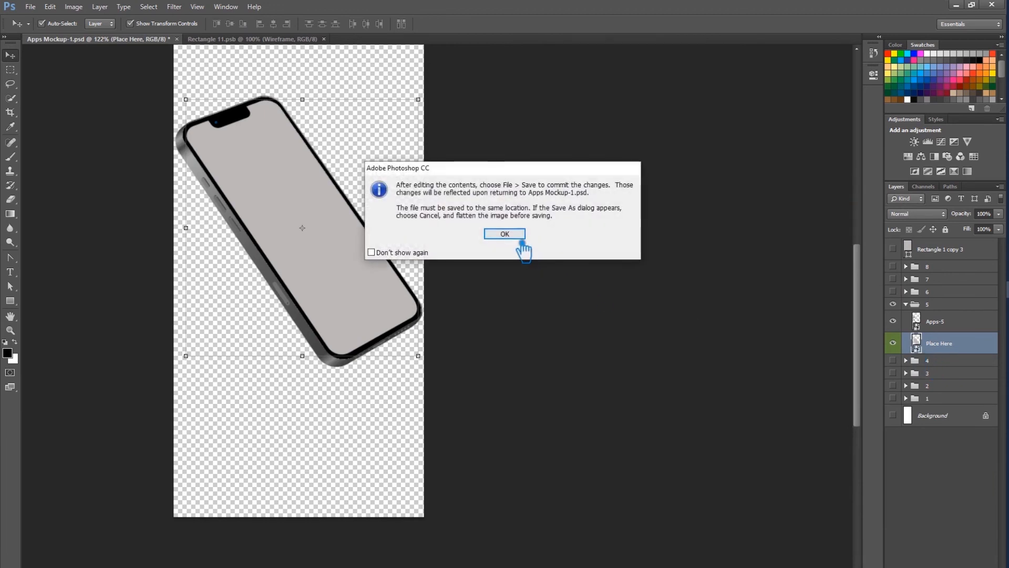
click(521, 233)
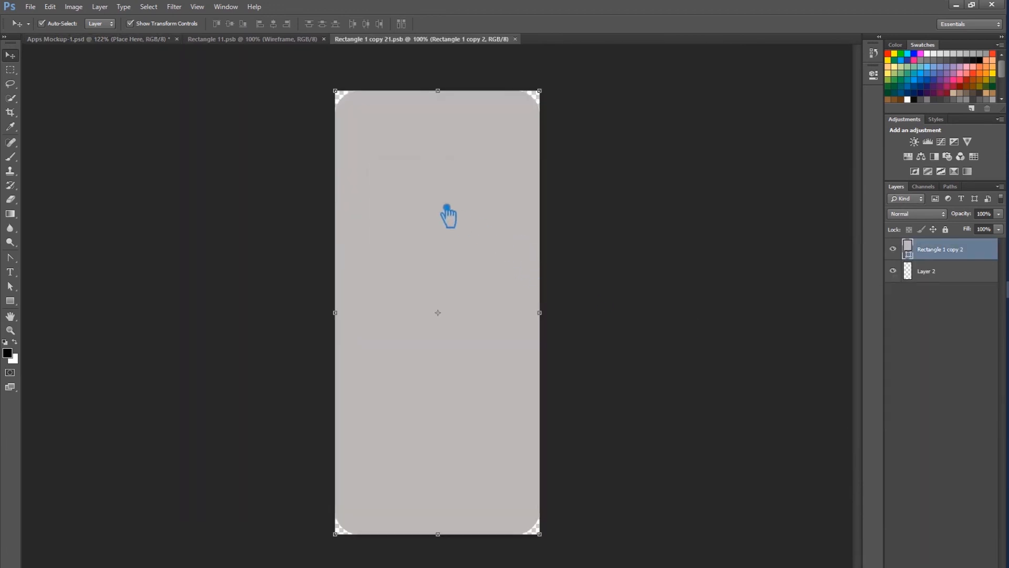
click(323, 39)
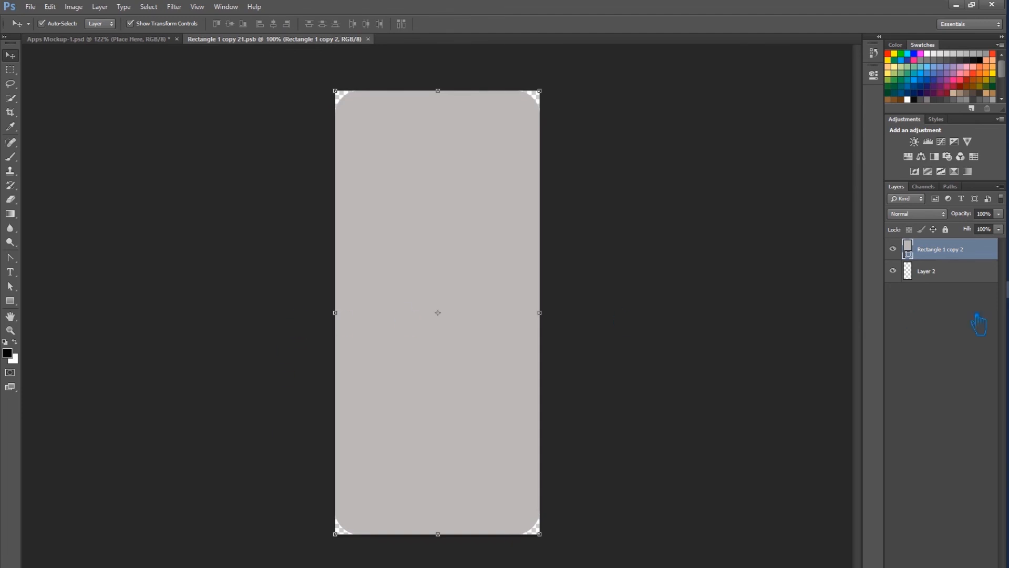
Step: Hide the gray Rectangle 1 copy 2 layer inside the smart object while keeping it in the file
key(Delete)
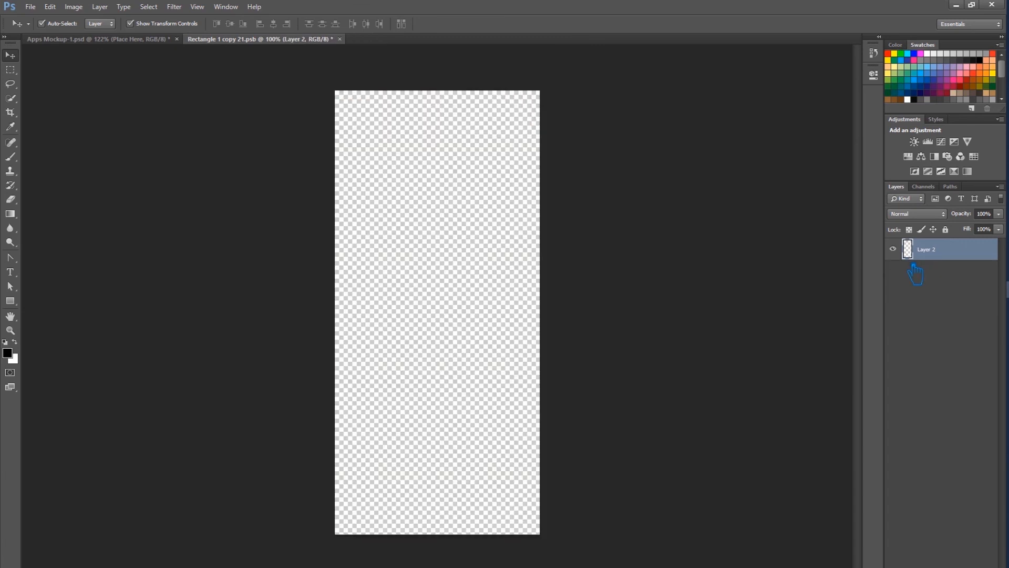
key(ctrl+z)
click(892, 248)
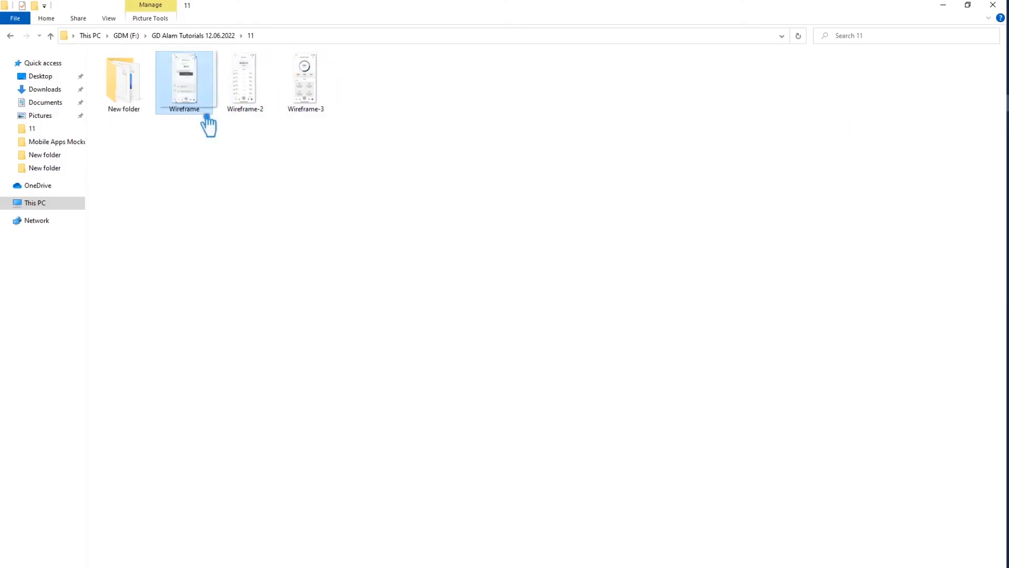
Step: Place the Wireframe image into the smart object, save it, and return to Apps Mockup-1.psd
drag(204, 113, 451, 296)
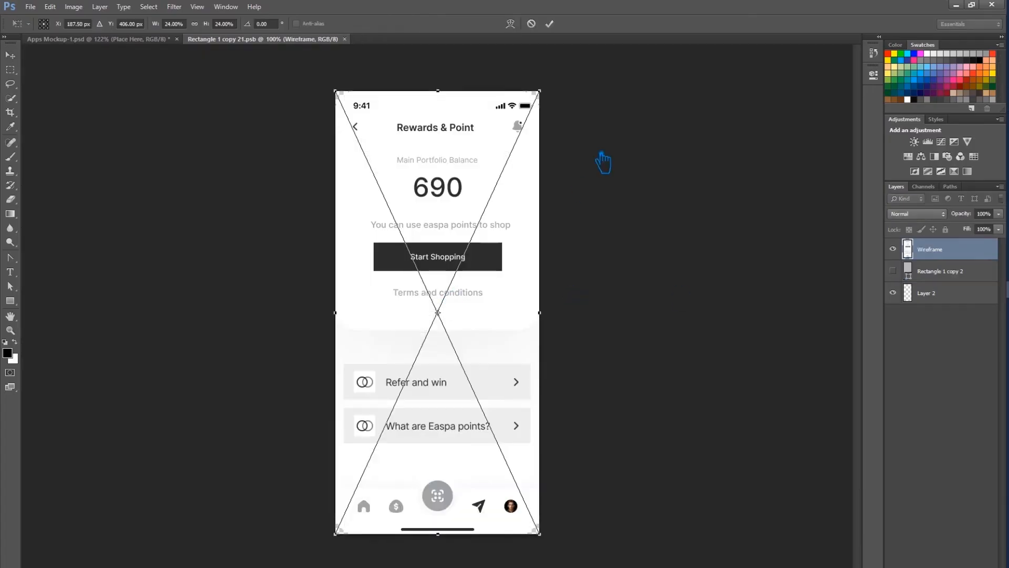
click(552, 23)
key(ctrl+s)
click(99, 40)
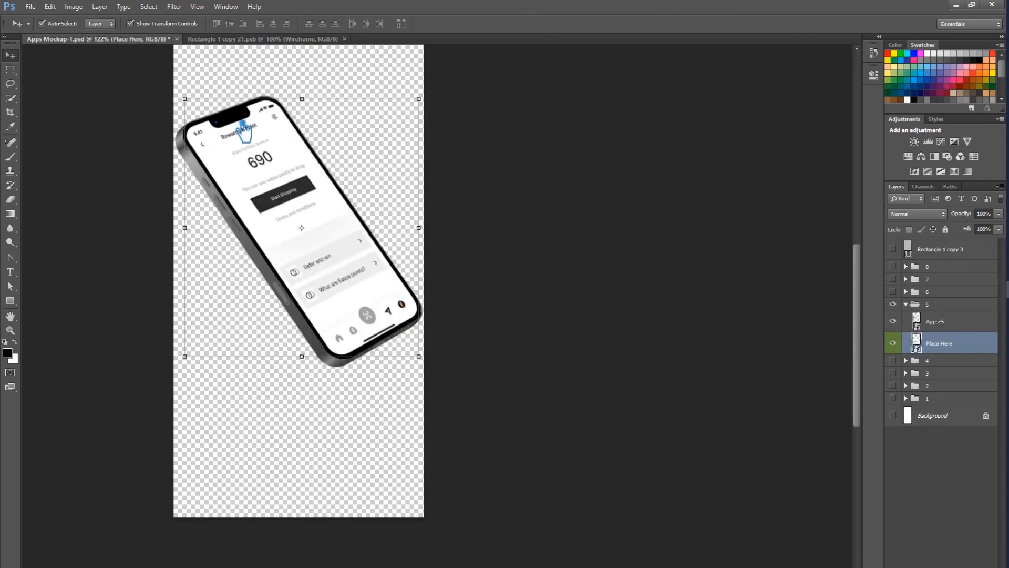
Step: Save the mockup document, and export the group 5 phone for web as a transparent PNG-24 named Apps-Mockup-3.png in New folder
scroll(539, 228, down, 3)
key(ctrl+s)
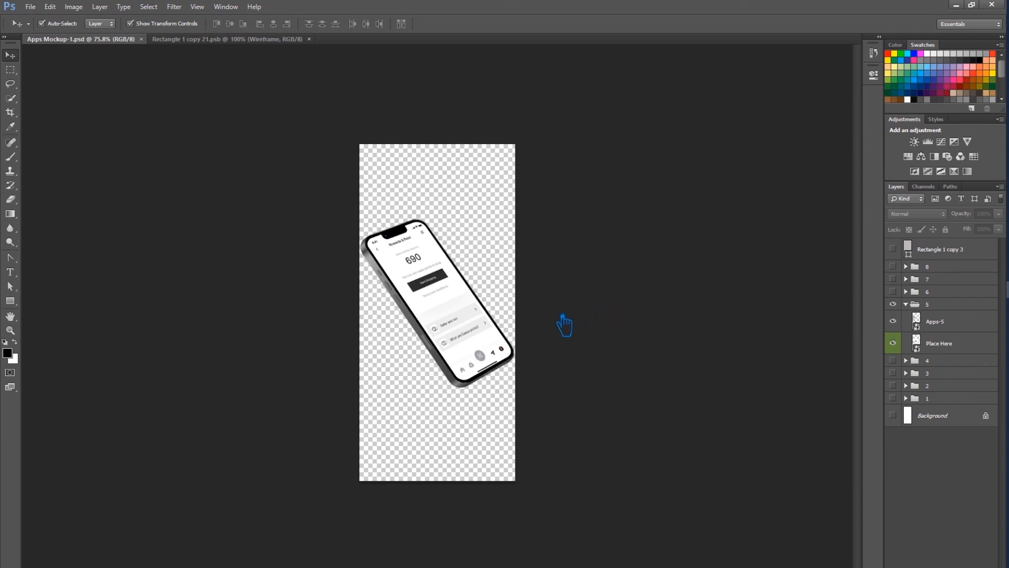
key(ctrl+alt+shift+s)
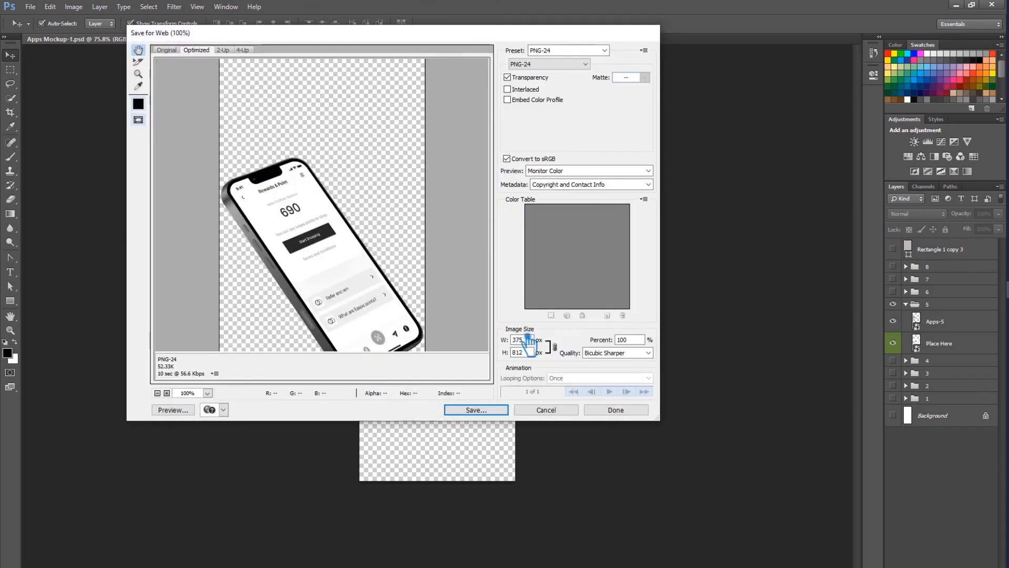
click(476, 410)
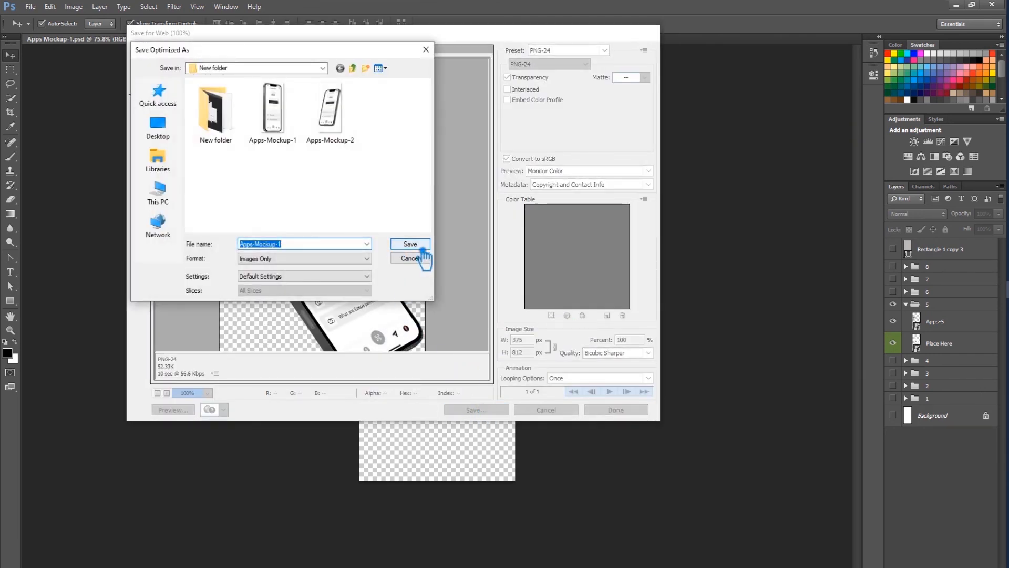
click(330, 110)
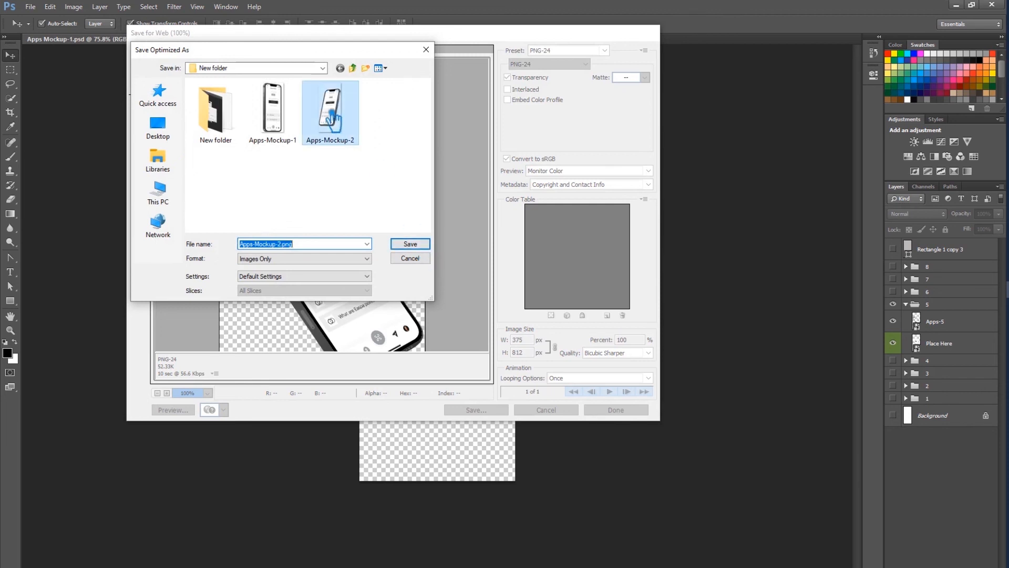
click(284, 245)
key(shift+Left)
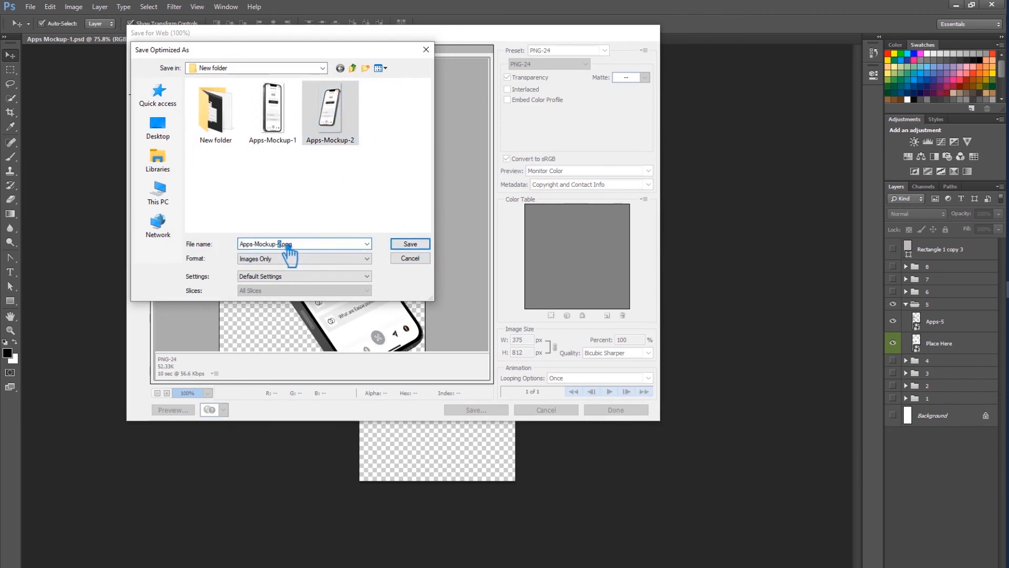
text(3)
click(411, 245)
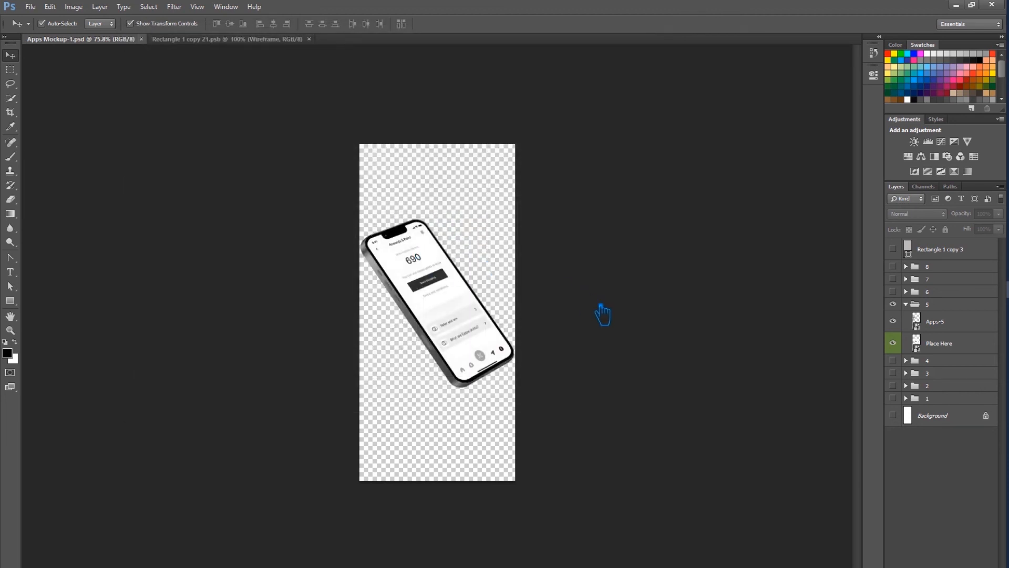